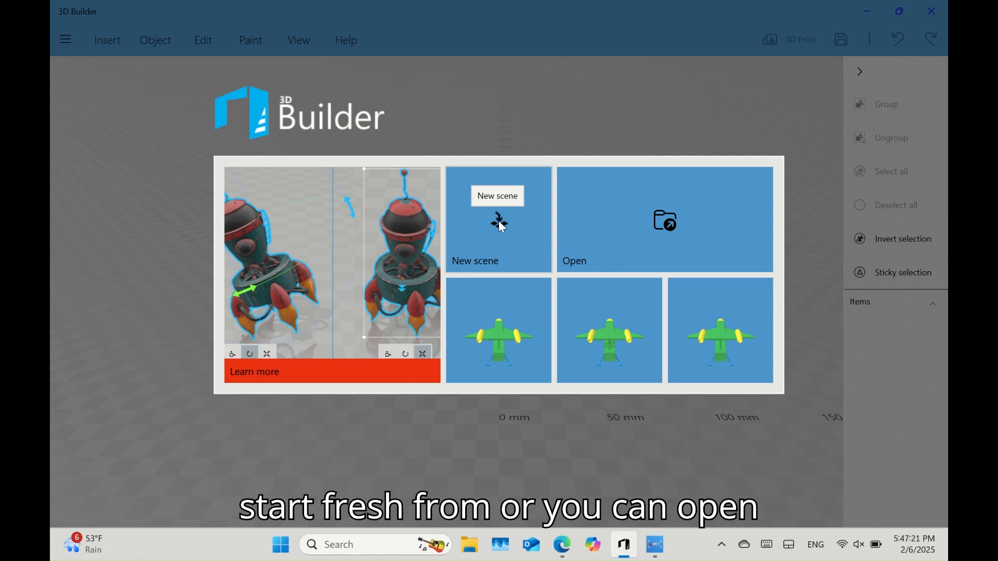
View the file picker for loading a 3D object, and close it and the library to reach the empty scene.
left_click(692, 234)
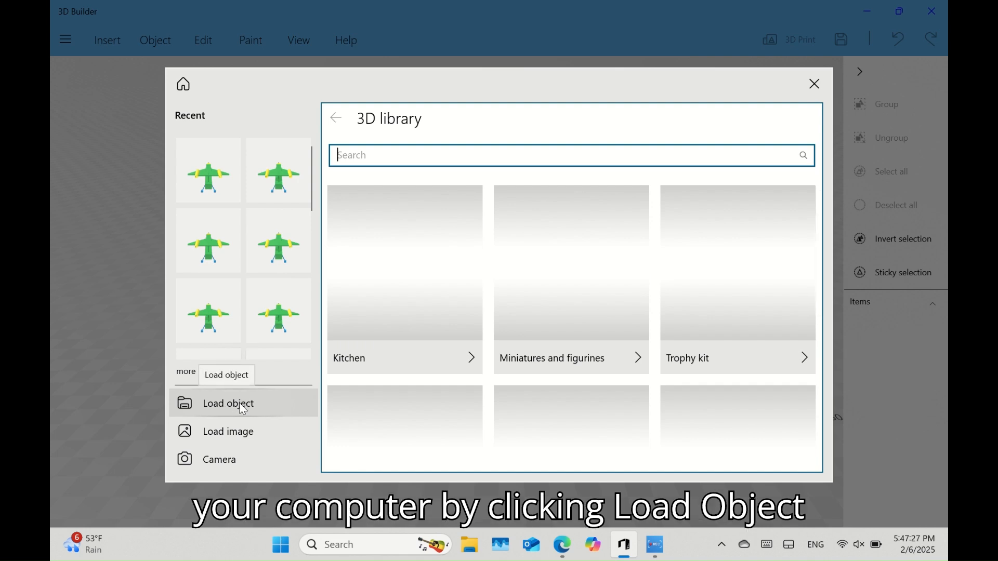
left_click(256, 408)
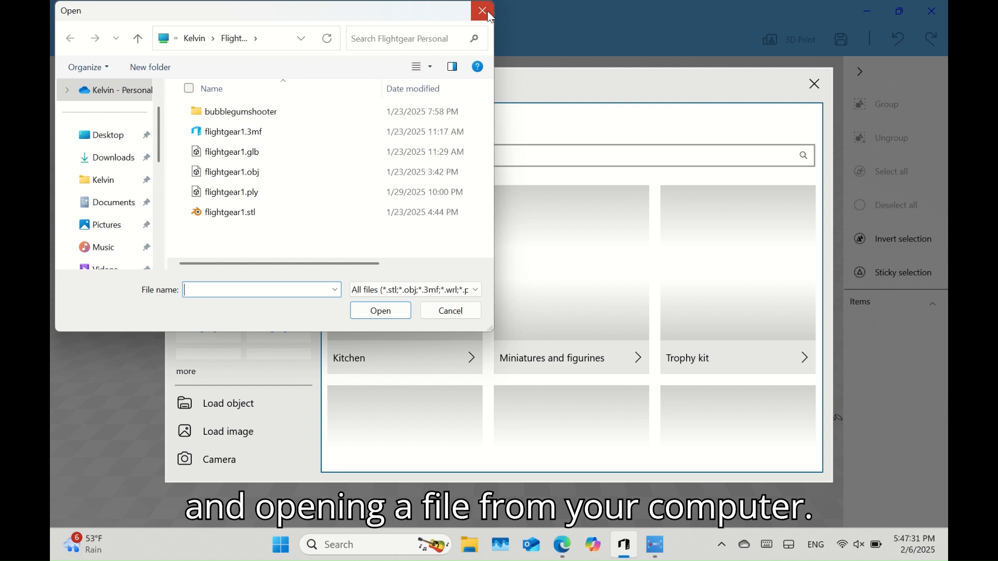
left_click(491, 16)
left_click(816, 86)
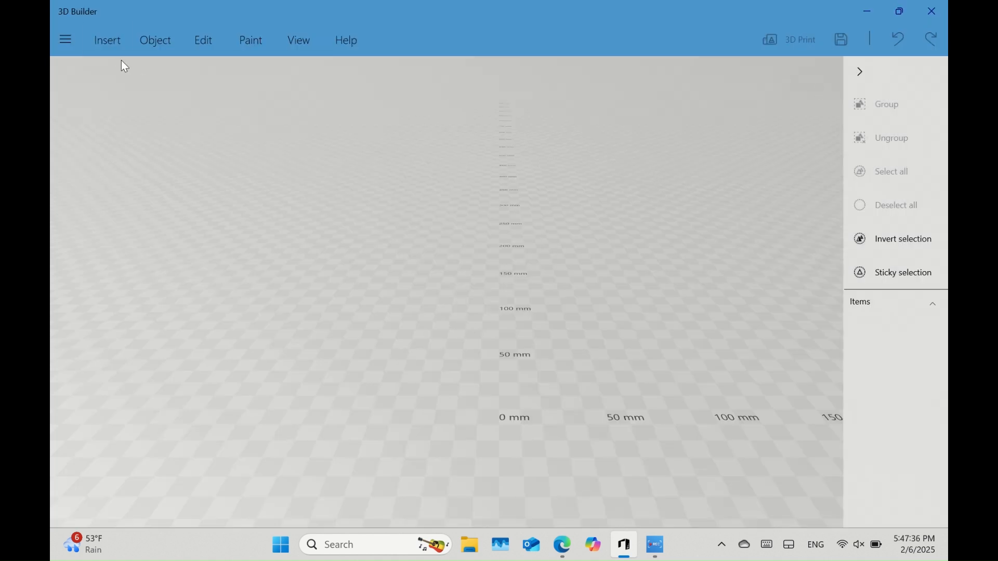
Insert a cube and move it along the X axis to about -5.65 mm.
left_click(109, 42)
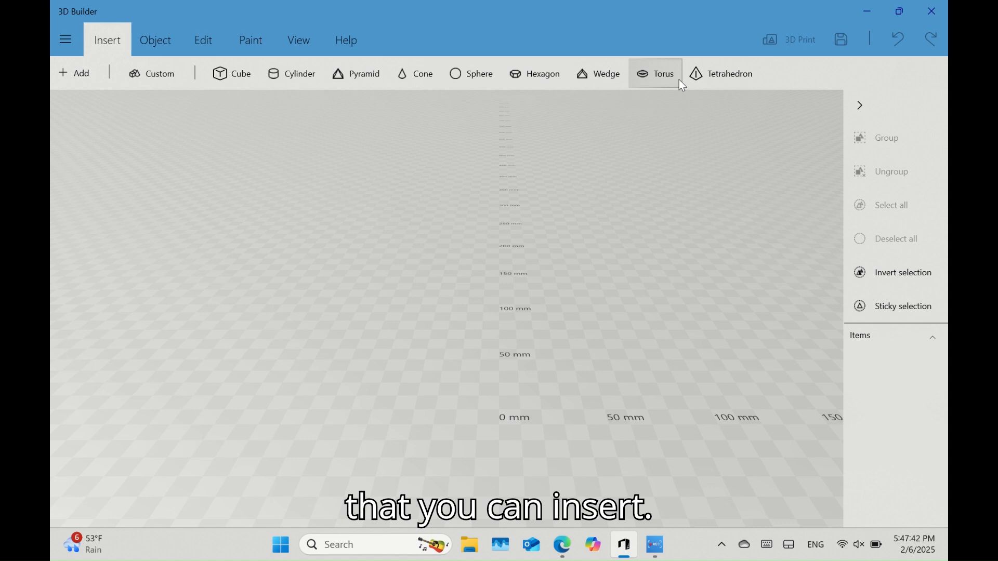
left_click(241, 76)
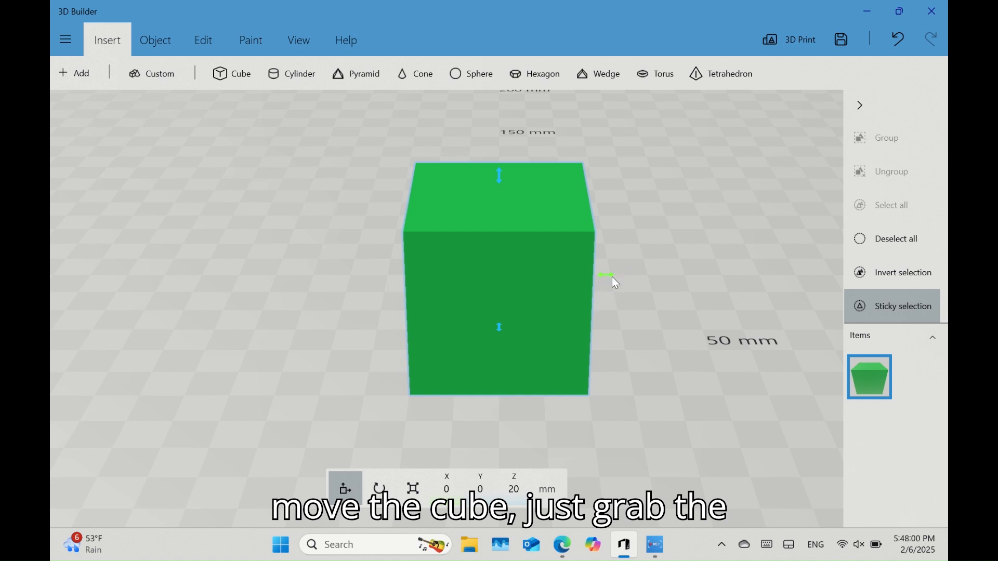
left_click_drag(610, 279, 579, 279)
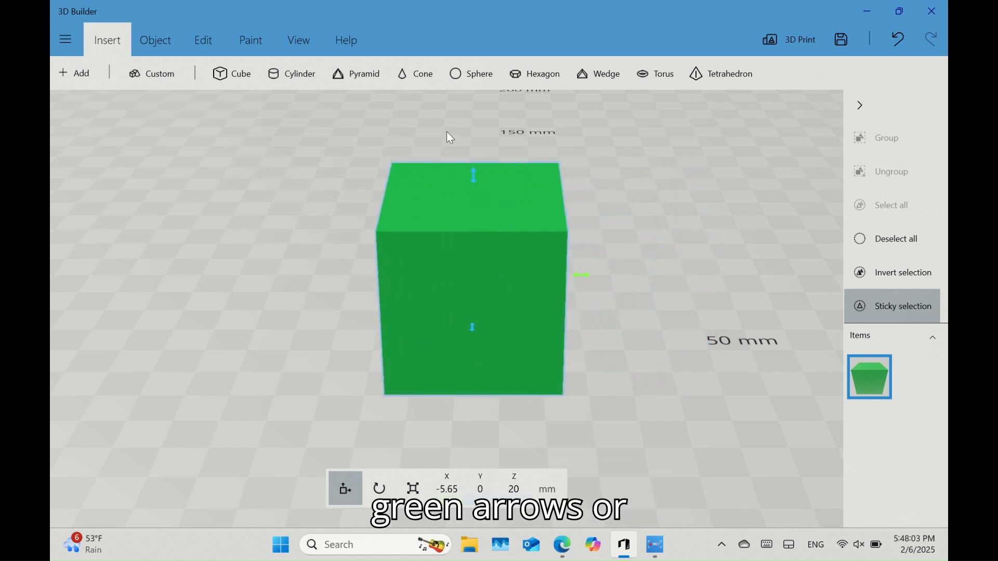
Raise the cube along the Z axis to about 23.48 mm.
left_click(478, 176)
left_click(471, 245)
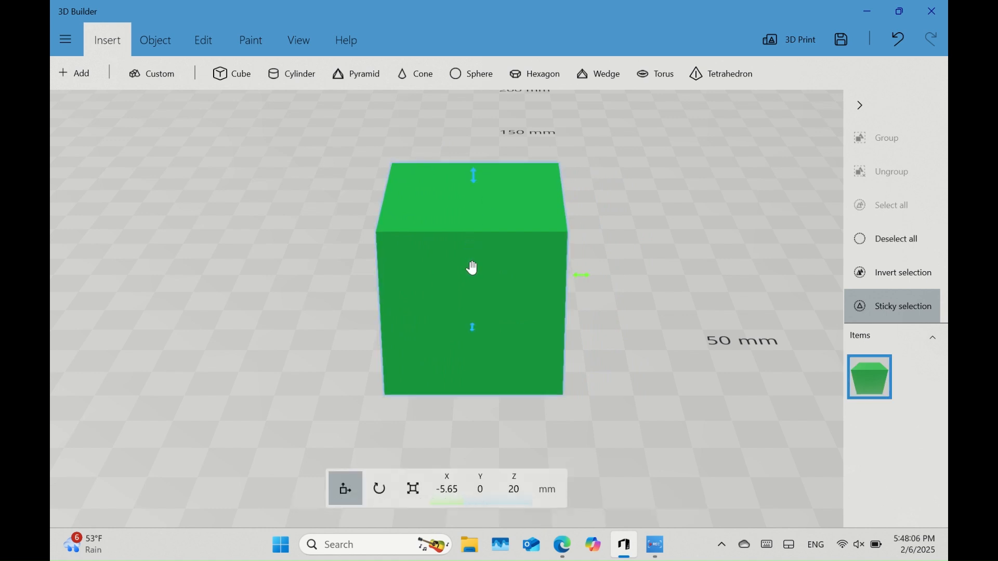
left_click_drag(268, 360, 336, 313)
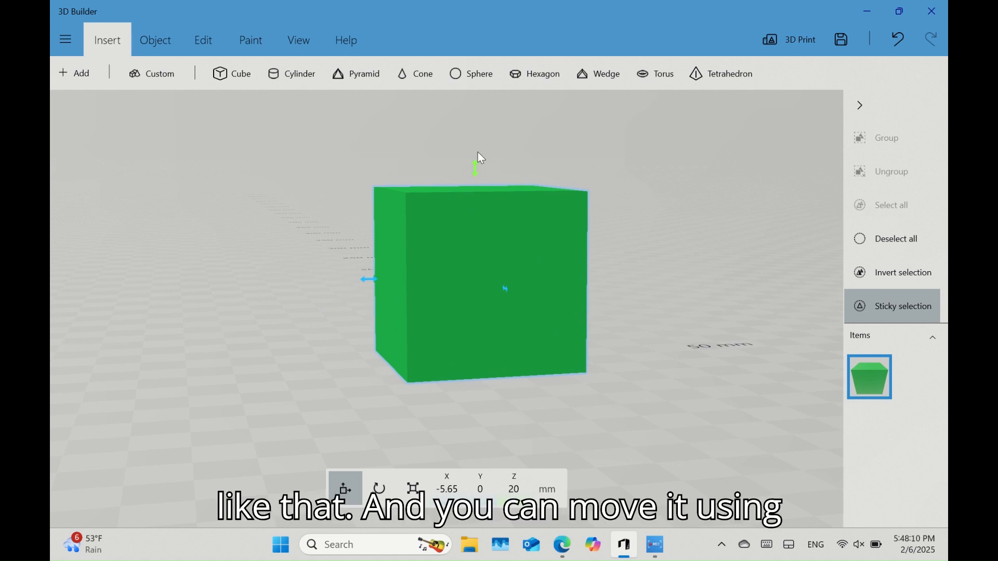
mouse_move(472, 178)
left_mouse_down()
mouse_move(473, 87)
mouse_move(480, 176)
left_mouse_up()
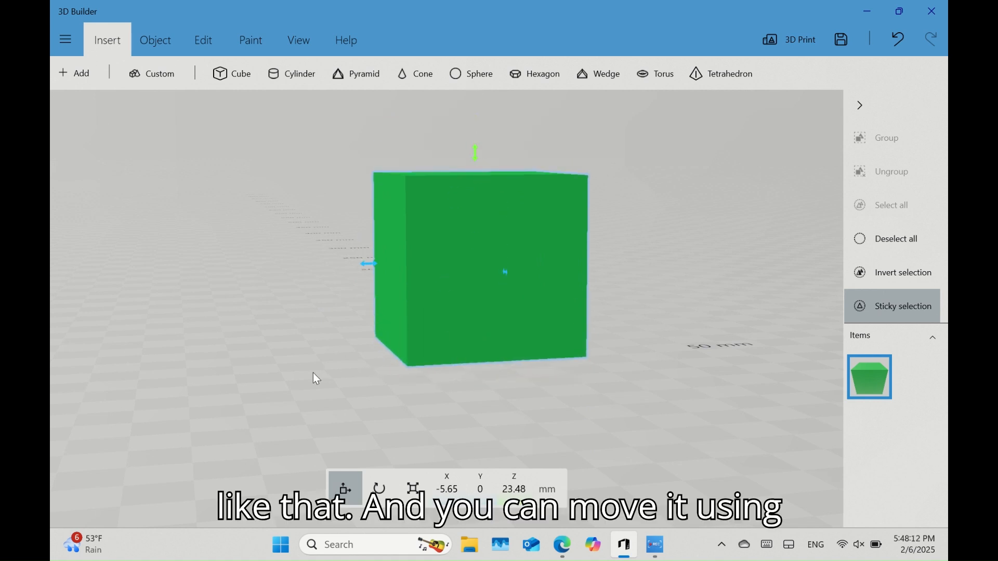
left_click_drag(316, 379, 225, 447)
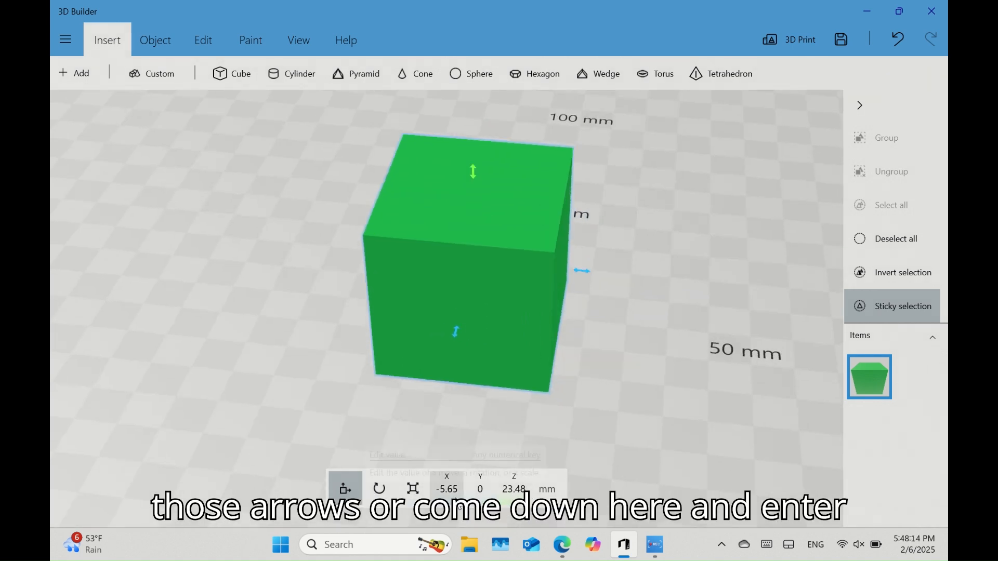
Set the cube's position to 0 mm on the X axis and 50 mm on the Y axis.
left_click(446, 494)
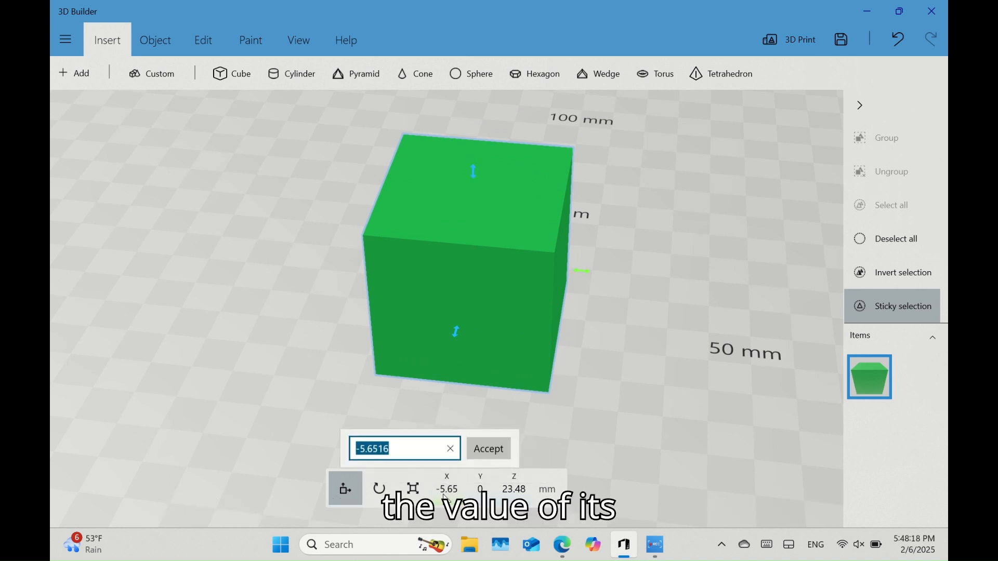
type("0")
key("Return")
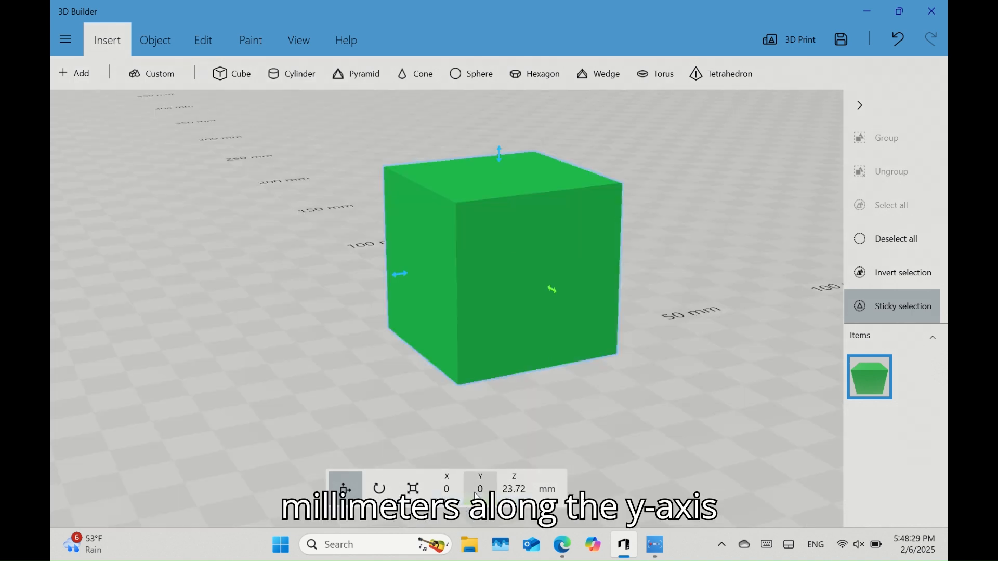
left_click(485, 496)
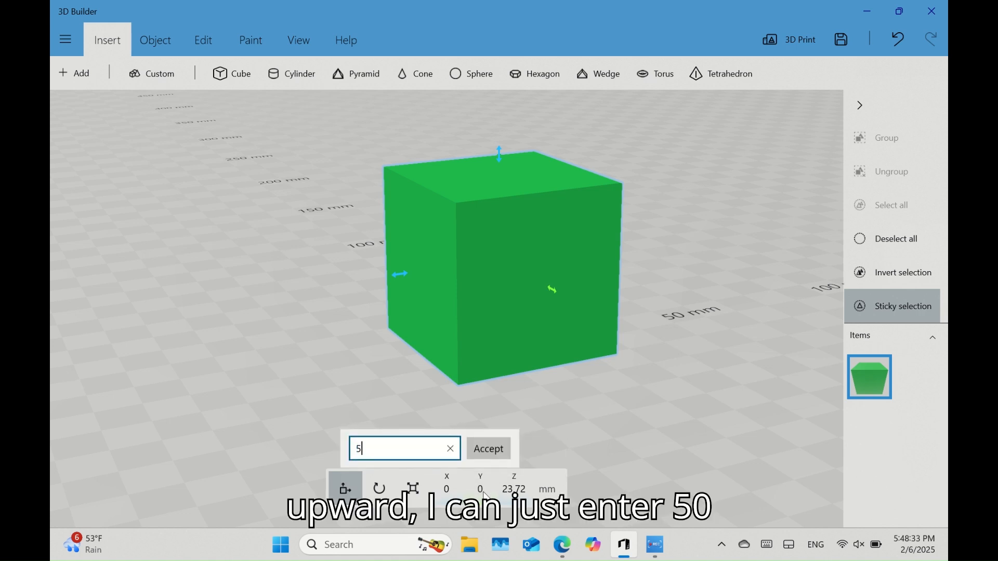
key("Return")
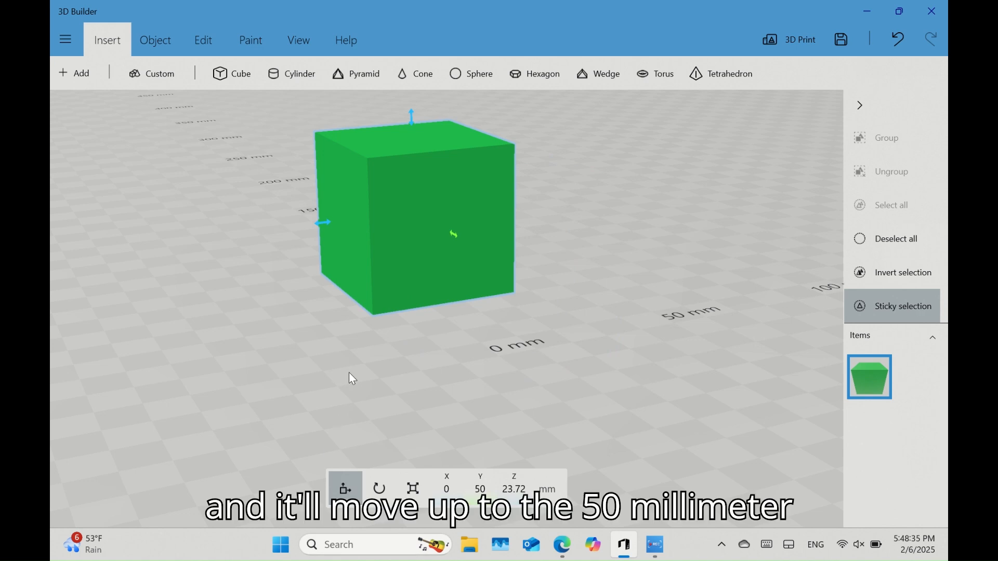
Raise the cube along the Z axis to about 43.83 mm.
left_click_drag(348, 372, 477, 375)
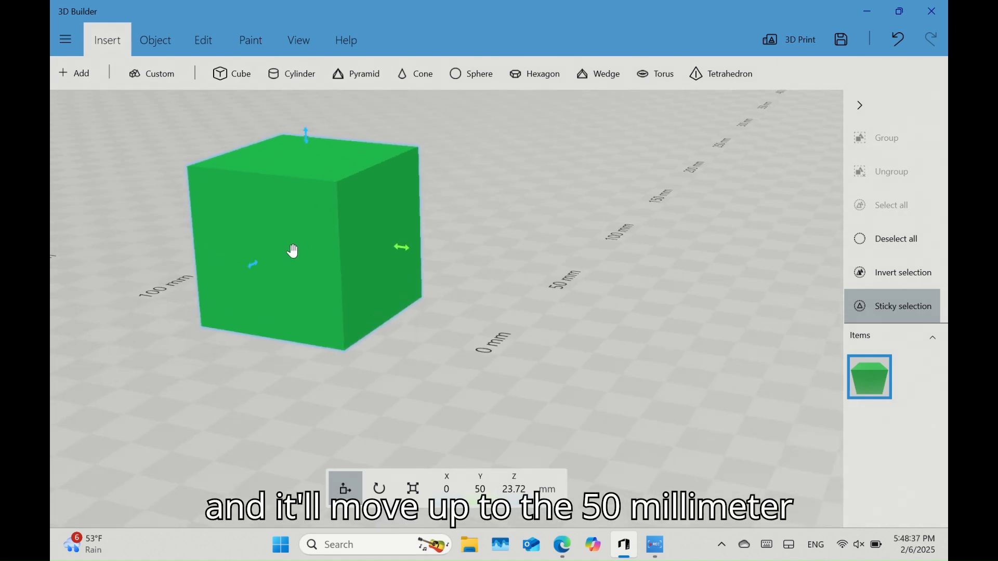
middle_click_drag(292, 251, 502, 161)
left_click_drag(508, 167, 507, 103)
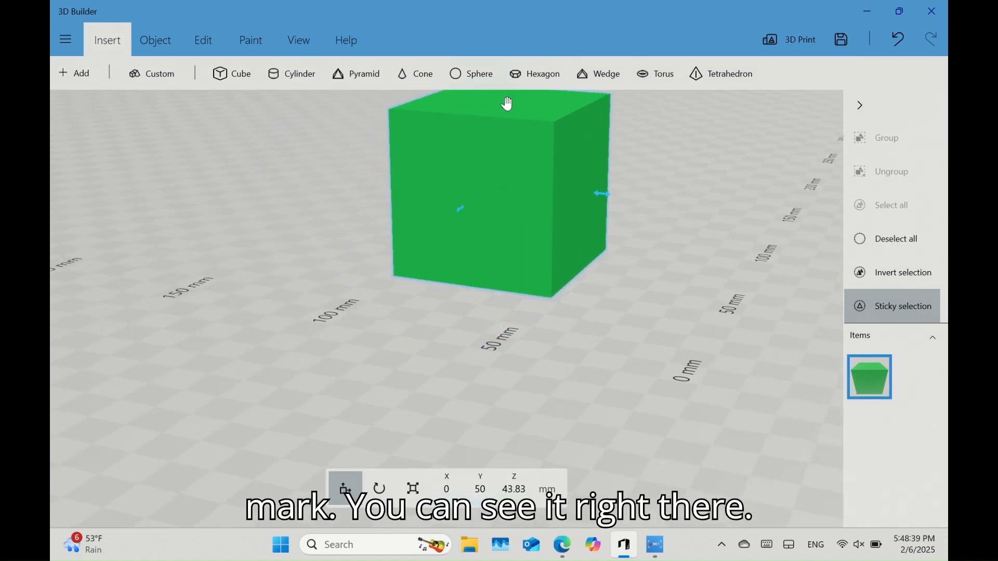
Center the camera on the origin of the plane with no object selected, and view the cube from another side.
double_click(524, 184)
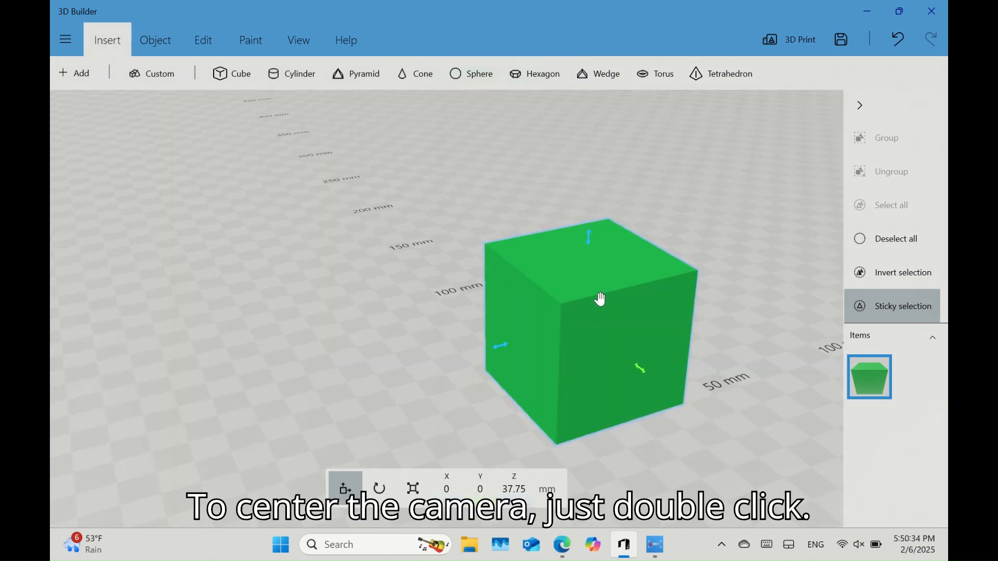
double_click(308, 302)
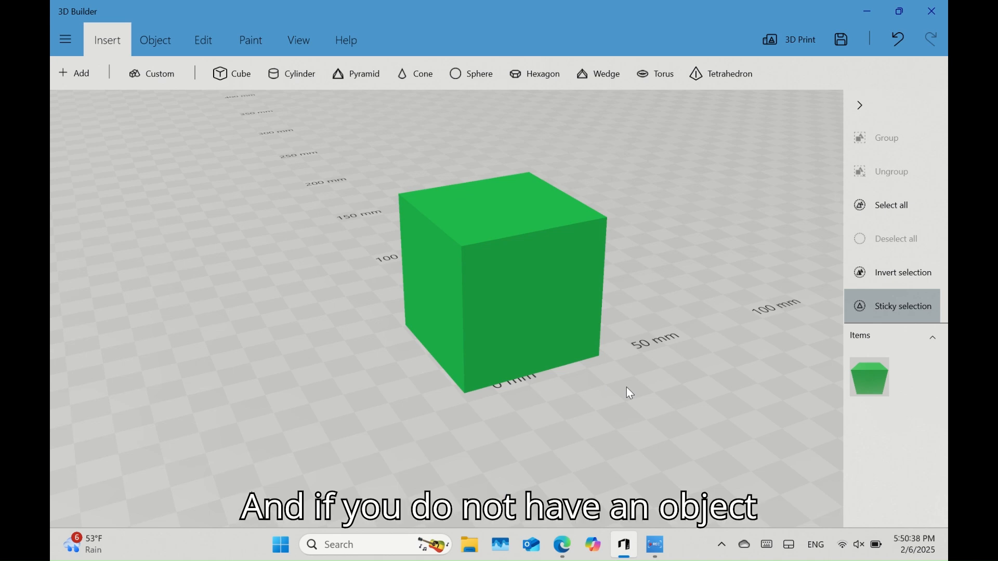
left_click_drag(626, 391, 469, 403)
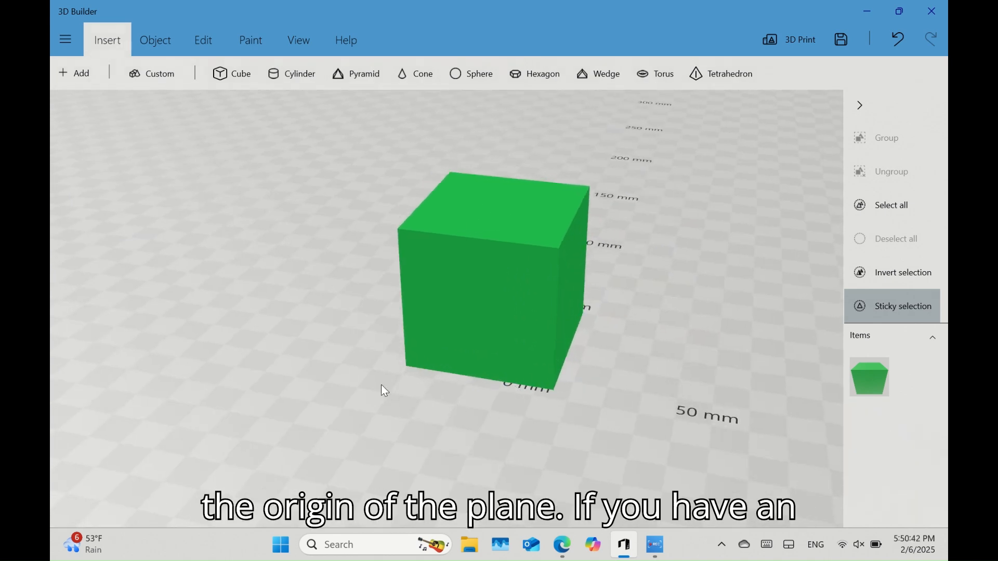
left_click_drag(381, 390, 415, 409)
scroll(532, 298, "down", 2)
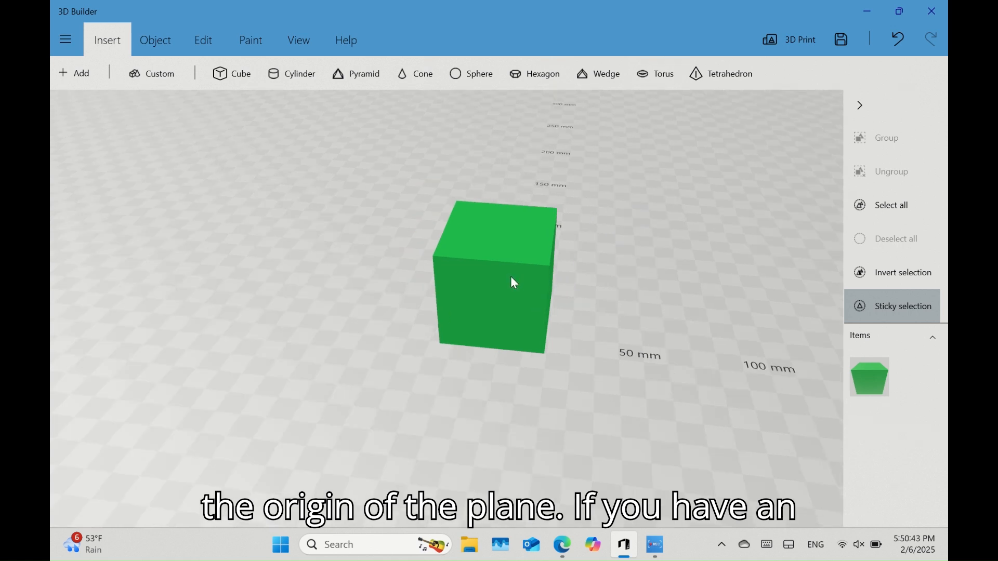
Move the cube along the X axis to about -74.42 mm and center the camera on it.
left_click(515, 284)
right_click_drag(570, 281, 392, 238)
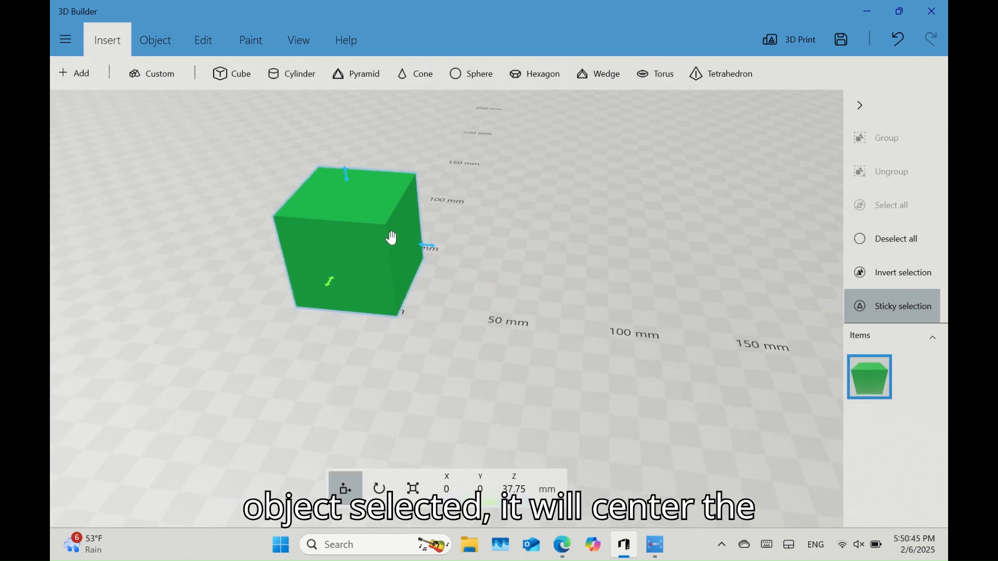
left_click_drag(430, 245, 242, 228)
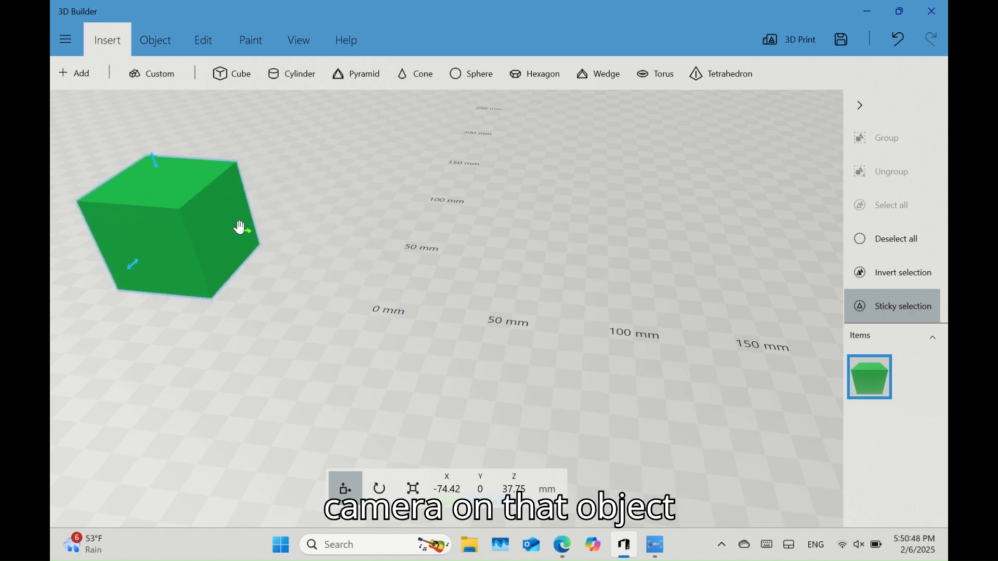
double_click(434, 336)
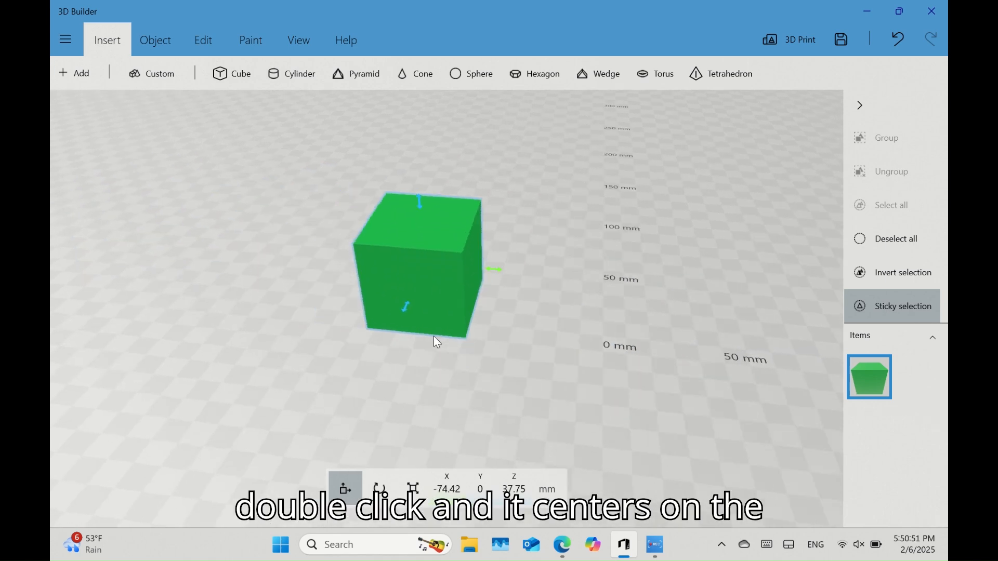
Resize the cube to about 37.56 mm along X and stretch it to about 71.29 mm along Z.
left_click(493, 256)
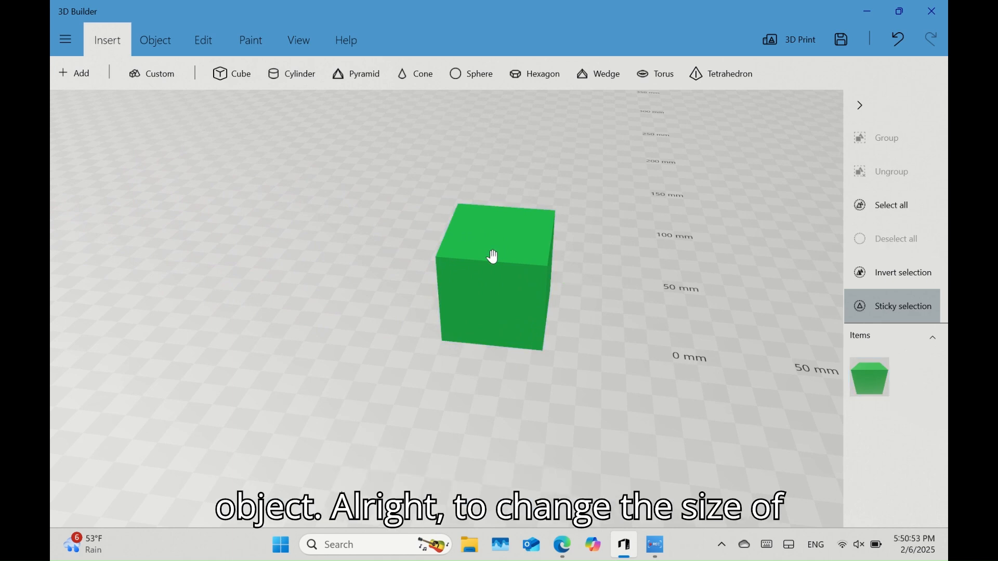
left_click(493, 258)
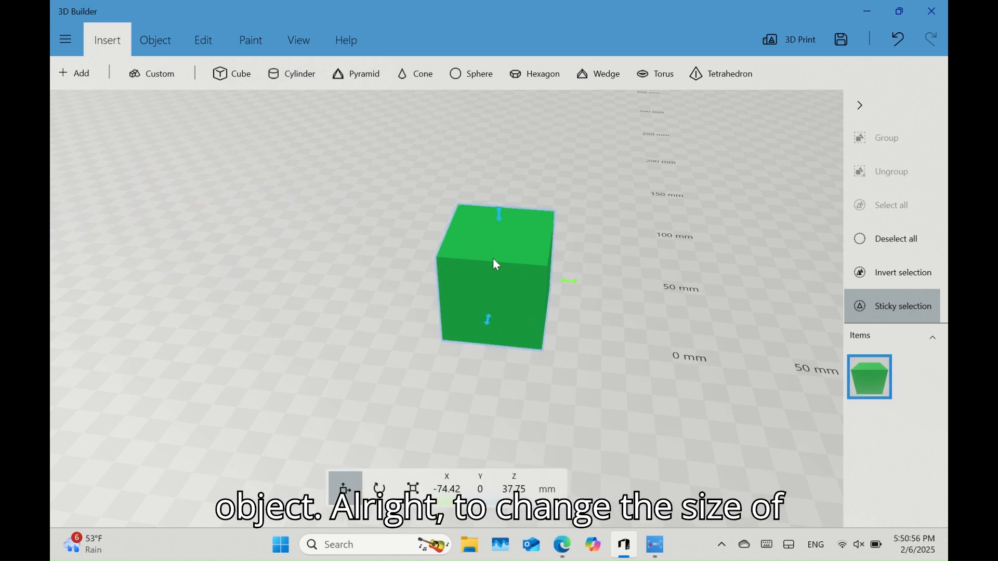
left_click(415, 492)
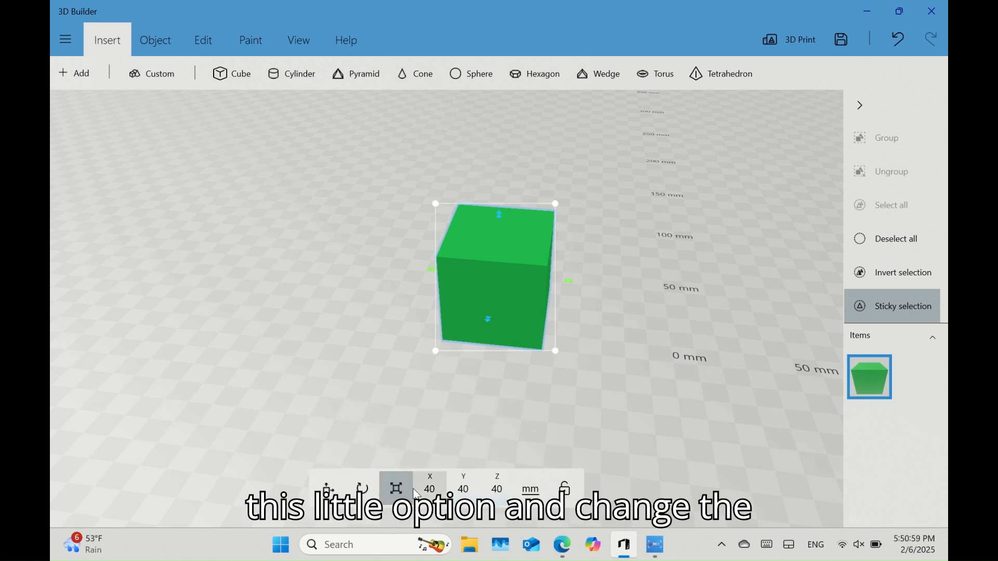
mouse_move(571, 287)
left_mouse_down()
mouse_move(651, 306)
mouse_move(561, 291)
left_mouse_up()
left_click_drag(494, 216, 495, 134)
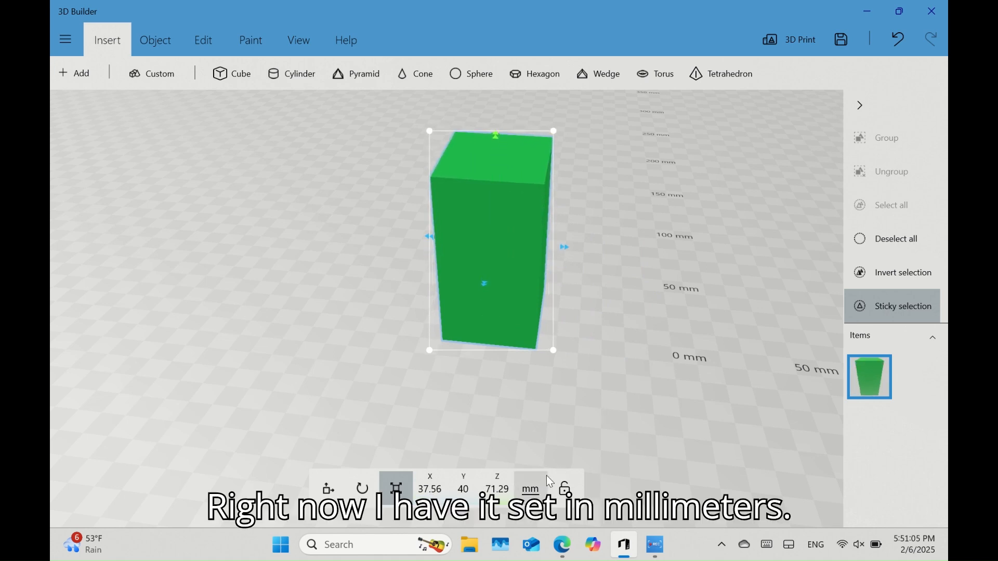
Compare the box's dimensions in percent and in millimeters, ending with the size display in millimeters.
mouse_move(536, 495)
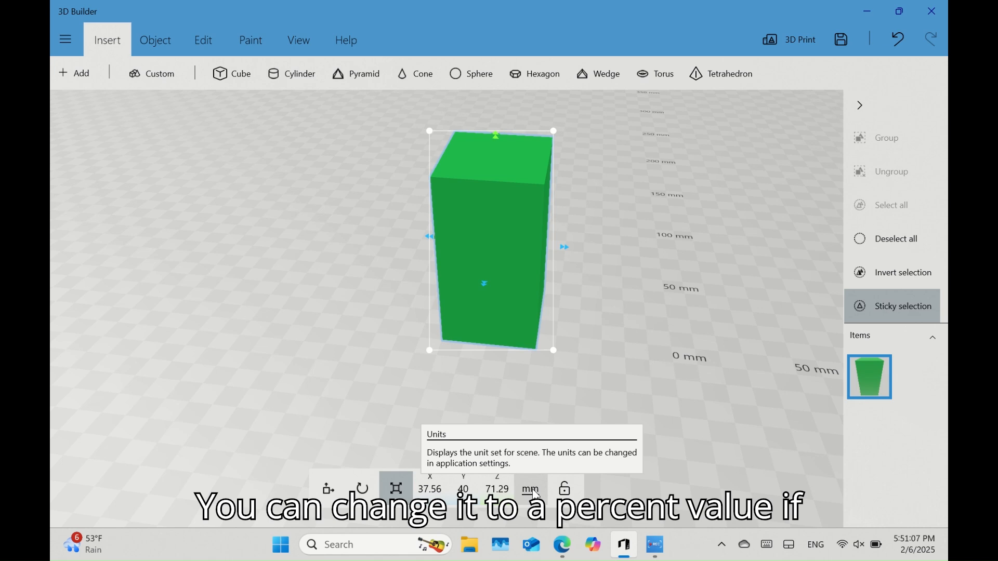
left_click(533, 491)
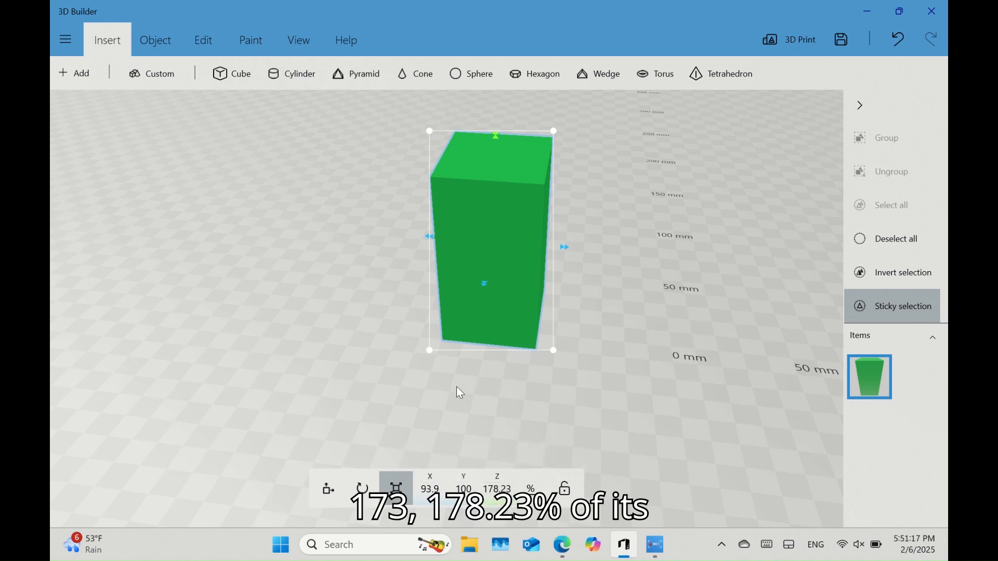
right_click_drag(459, 391, 454, 437)
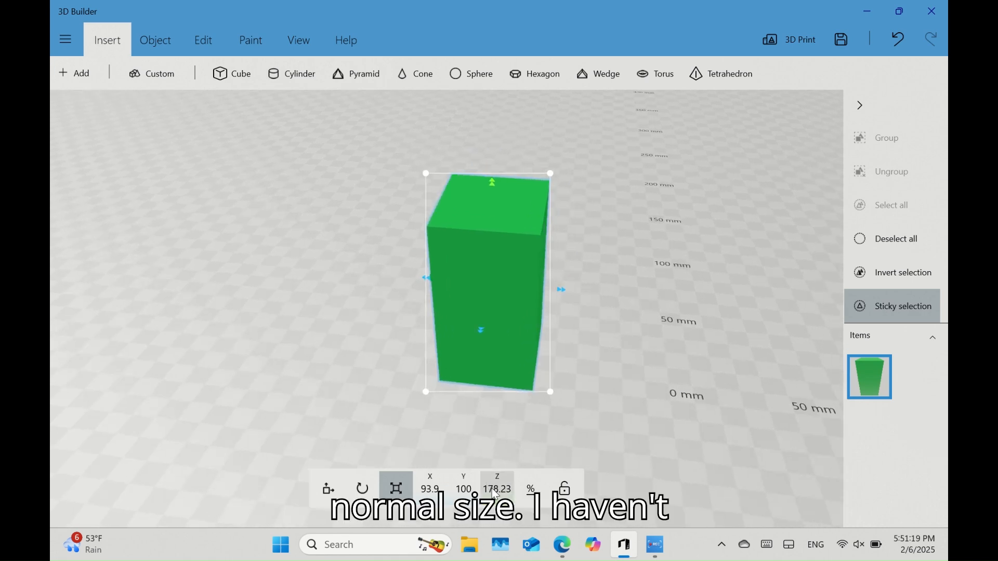
left_click(529, 499)
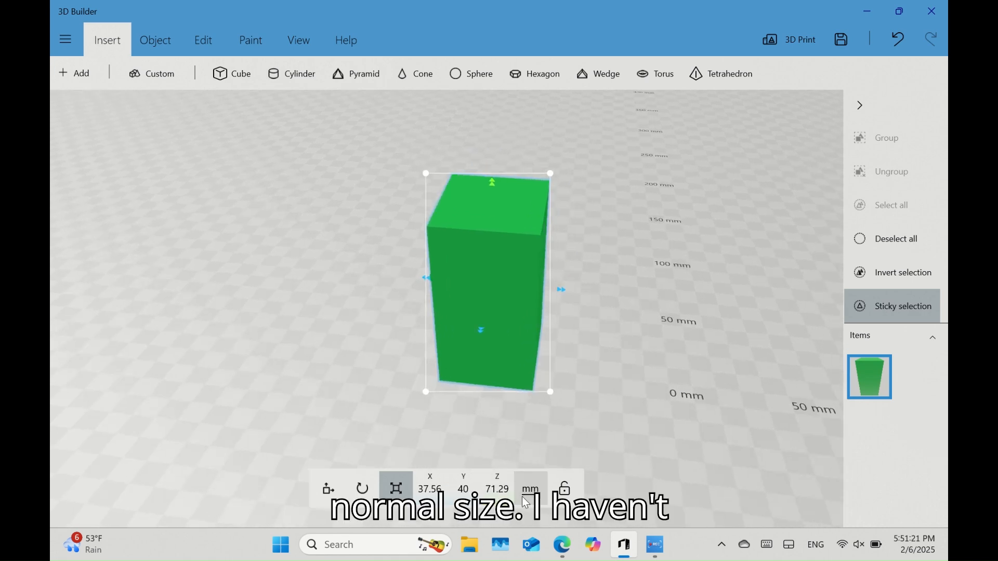
right_click_drag(332, 350, 419, 423)
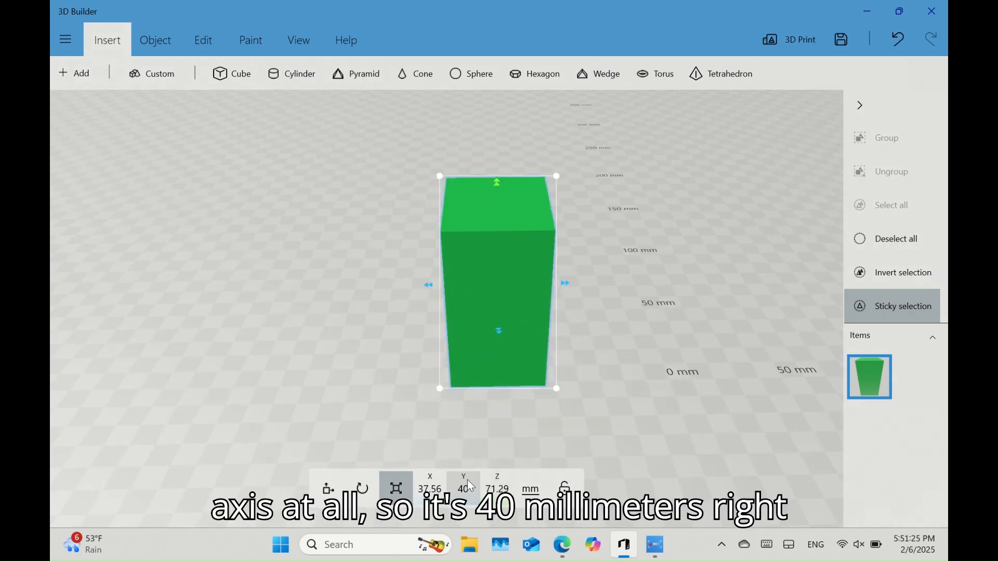
left_click(531, 489)
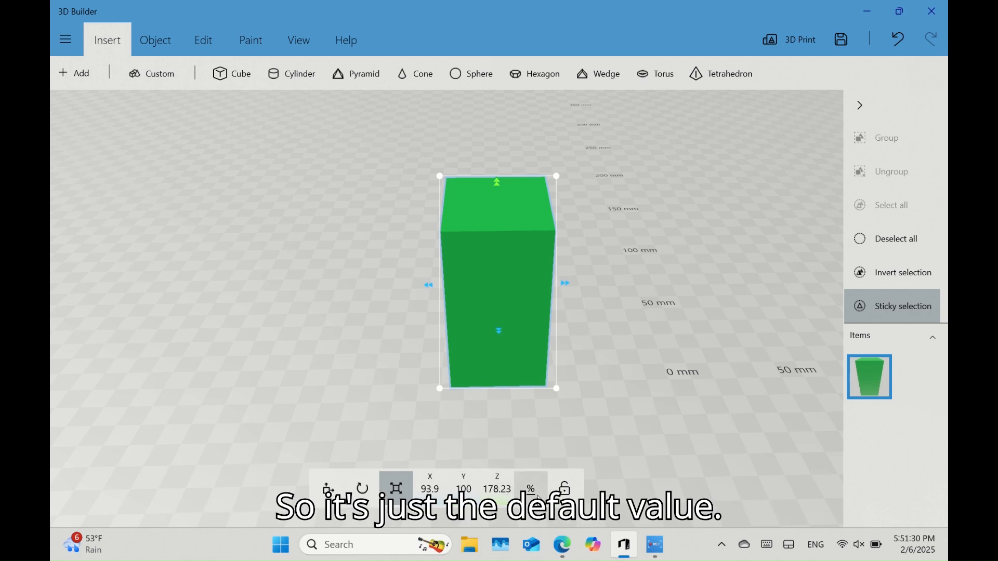
left_click(539, 498)
Duplicate the selected green box.
left_click_drag(402, 419, 192, 92)
left_click(157, 40)
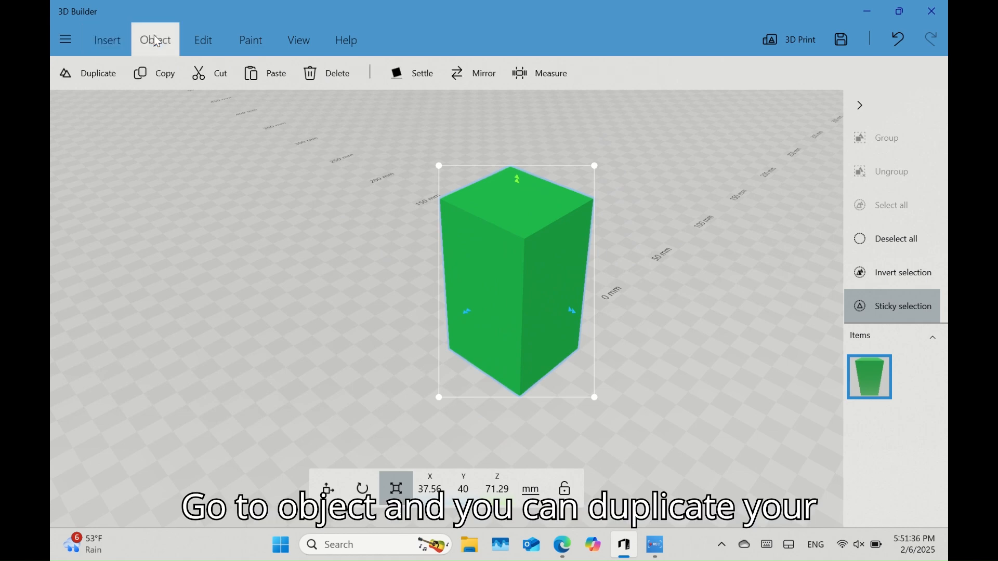
left_click(83, 81)
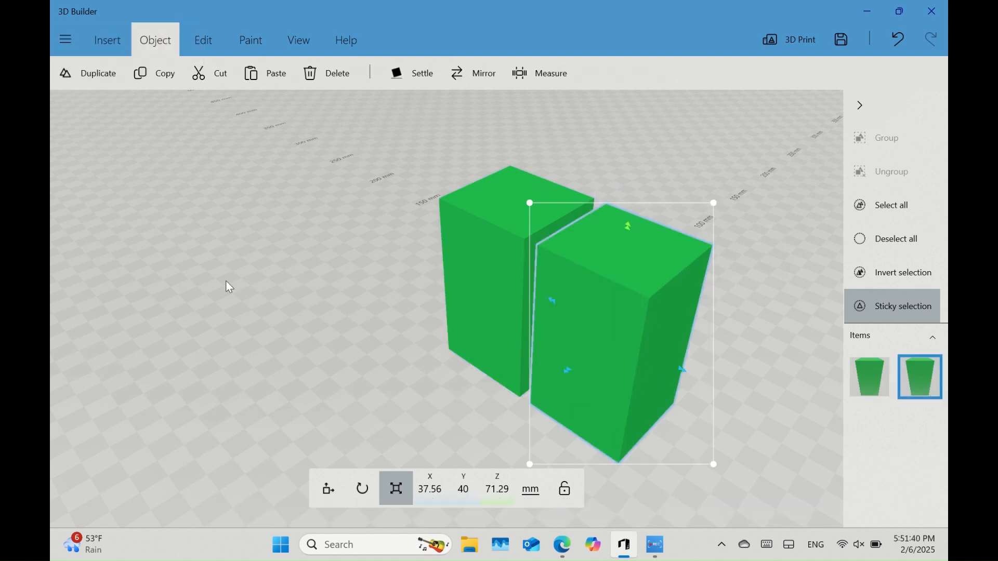
Delete the duplicated green box and select the remaining box.
left_click_drag(225, 280, 264, 275)
left_click(346, 71)
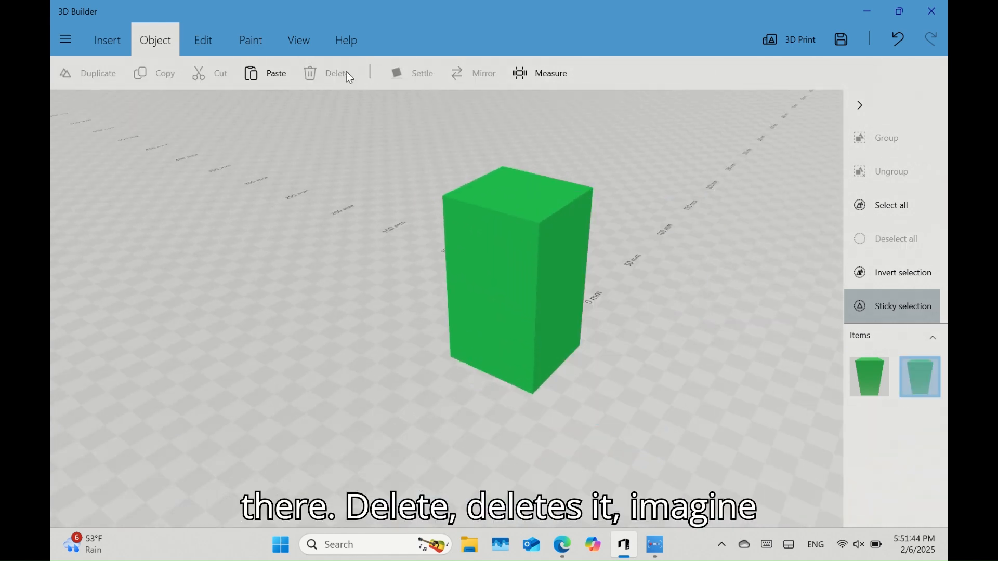
left_click(517, 228)
left_click_drag(351, 276, 431, 294)
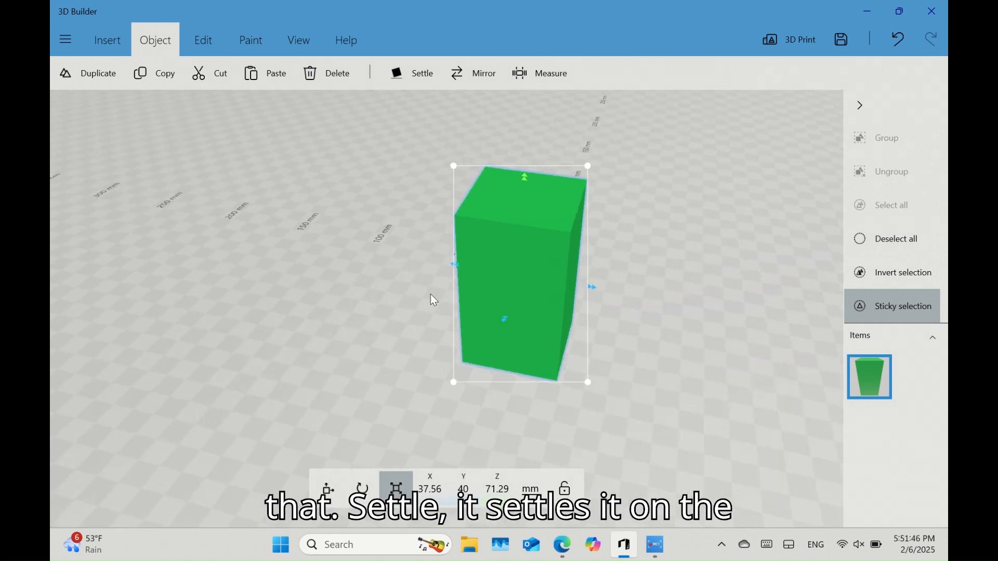
Preview settling the box without applying it, and measure from one top corner to the adjacent and the diagonally opposite corner.
left_click(407, 68)
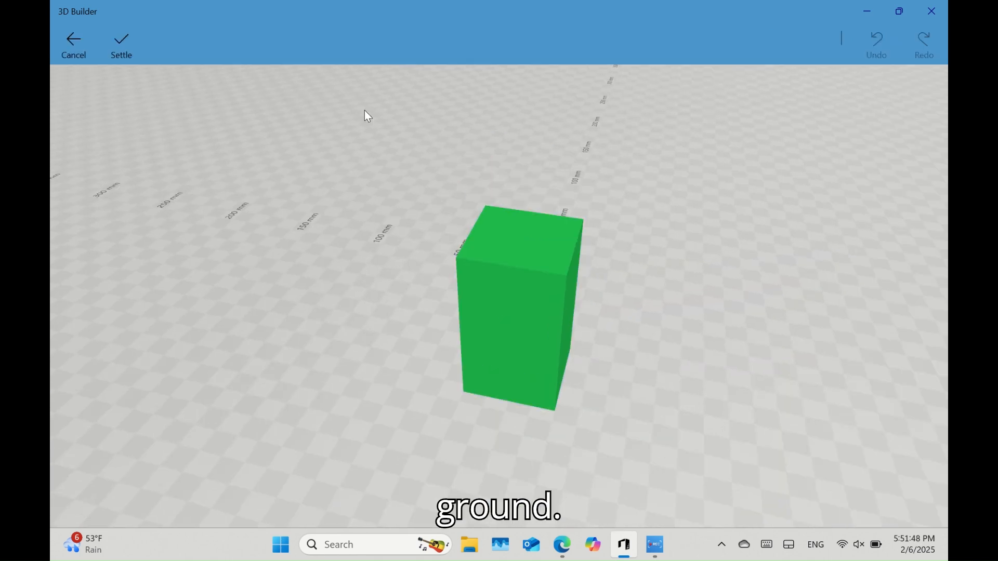
left_click(68, 57)
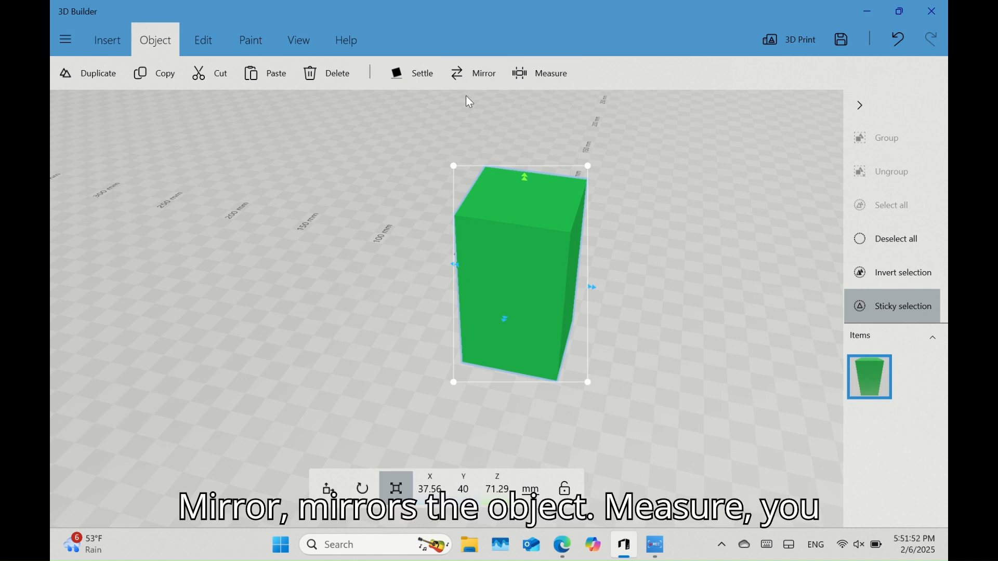
left_click(522, 78)
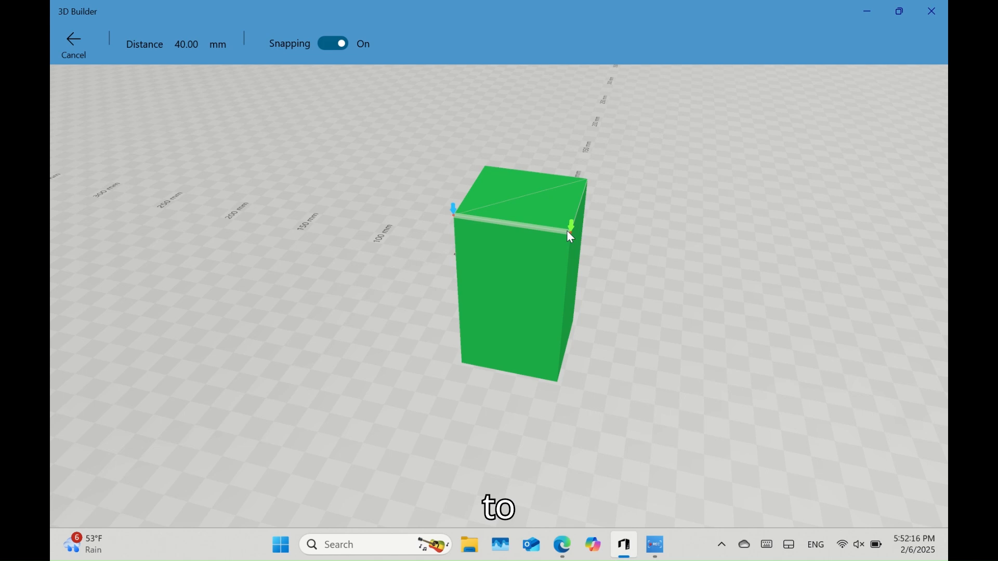
left_click_drag(568, 231, 555, 194)
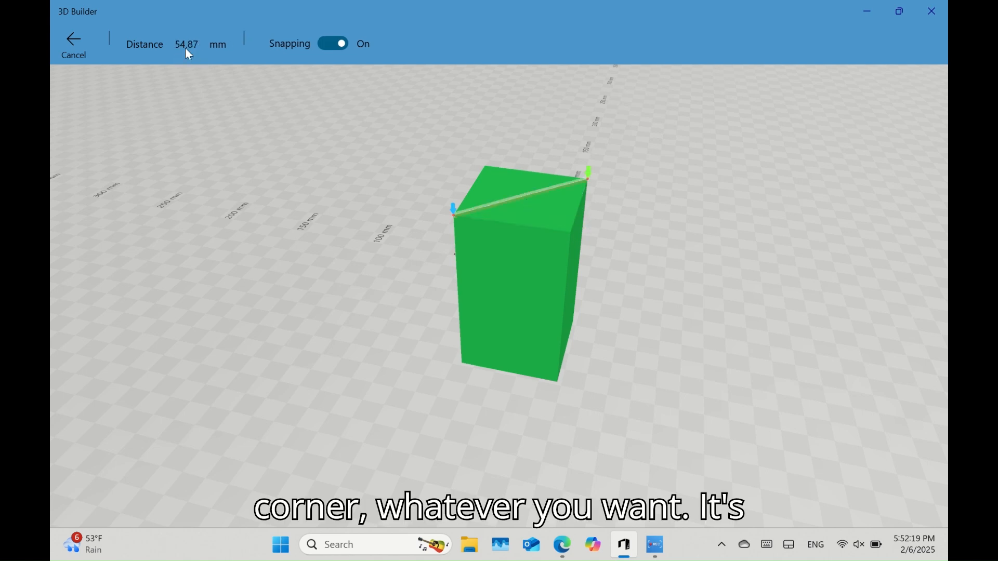
left_click(78, 42)
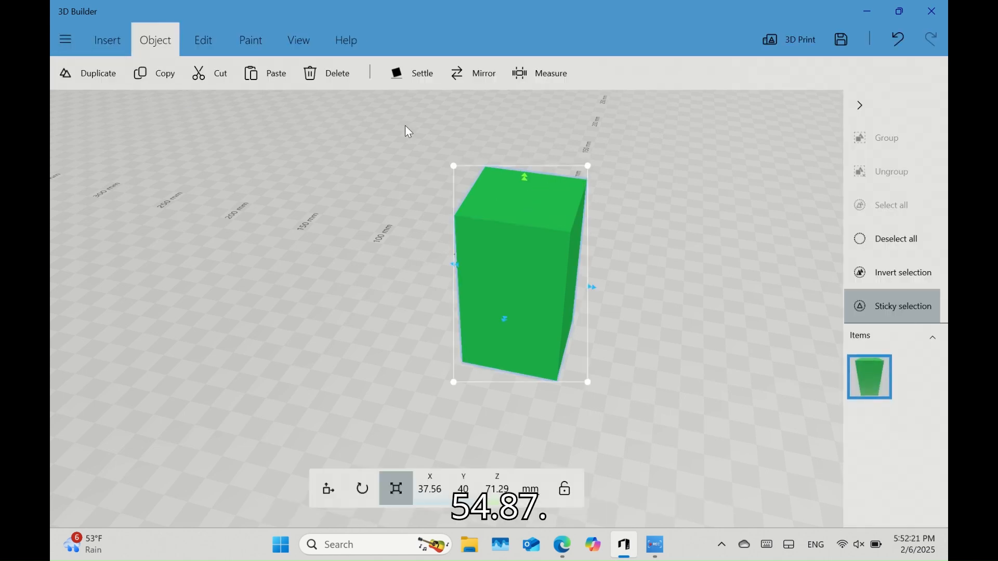
Emboss the text "abc" in Segoe UI onto the box's side face with planar projection.
left_click(200, 39)
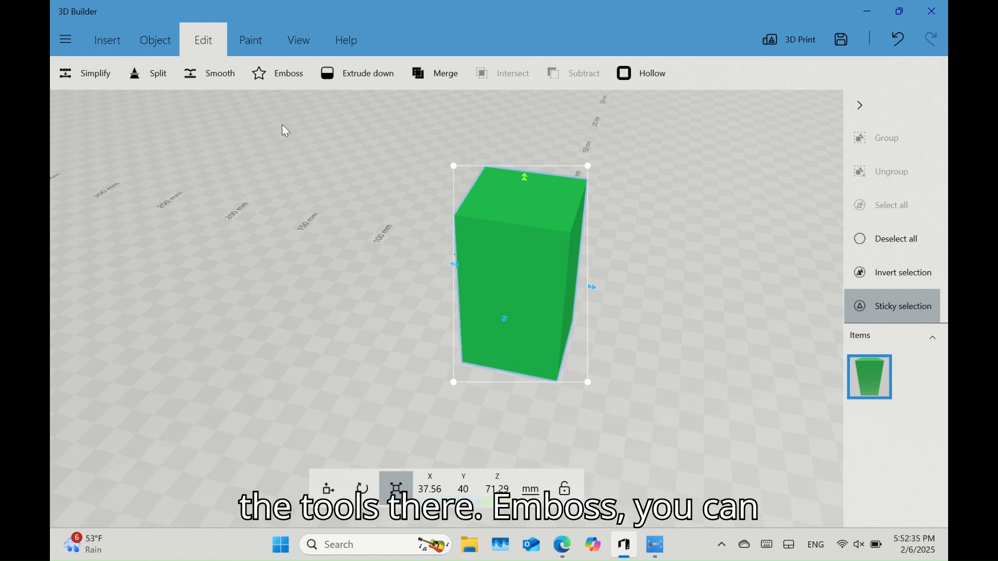
left_click(281, 73)
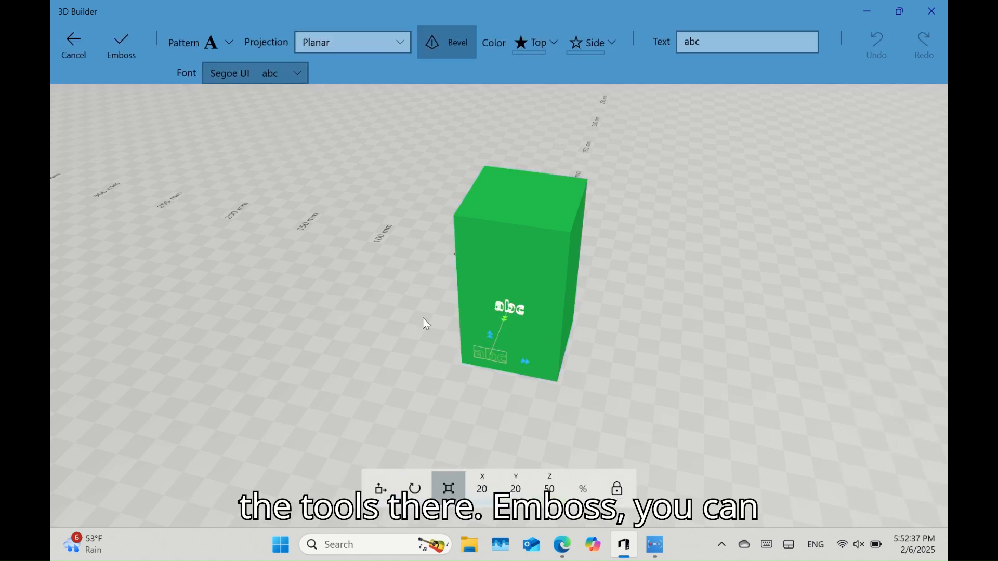
left_click(249, 72)
left_click(227, 279)
left_click_drag(345, 352, 485, 307)
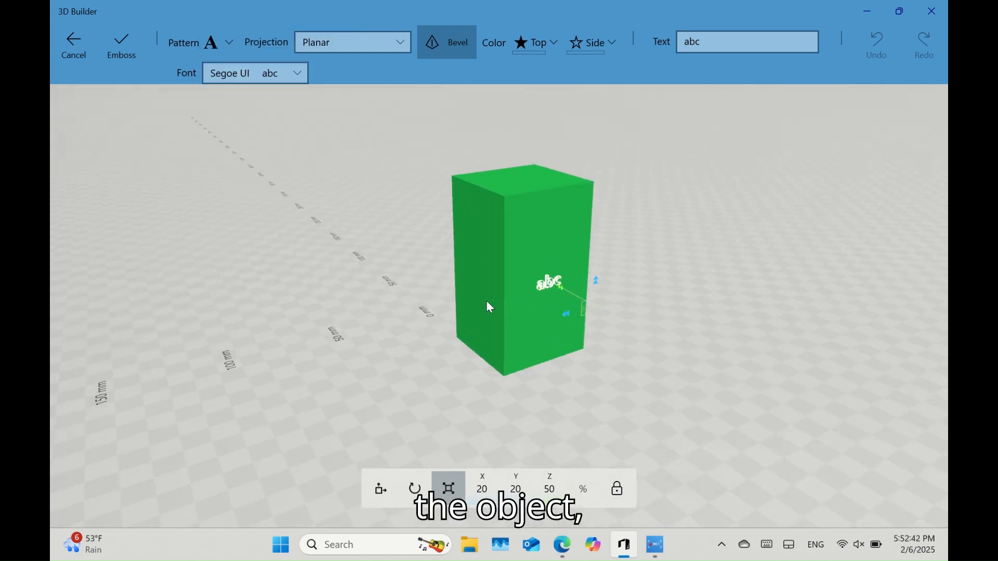
left_click(142, 51)
scroll(538, 309, "up", 5)
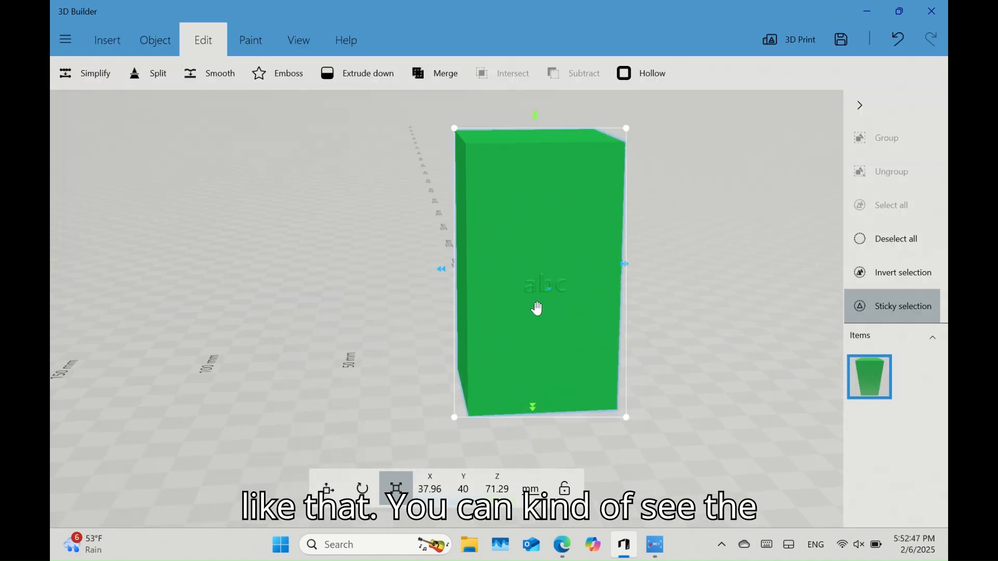
scroll(548, 297, "down", 5)
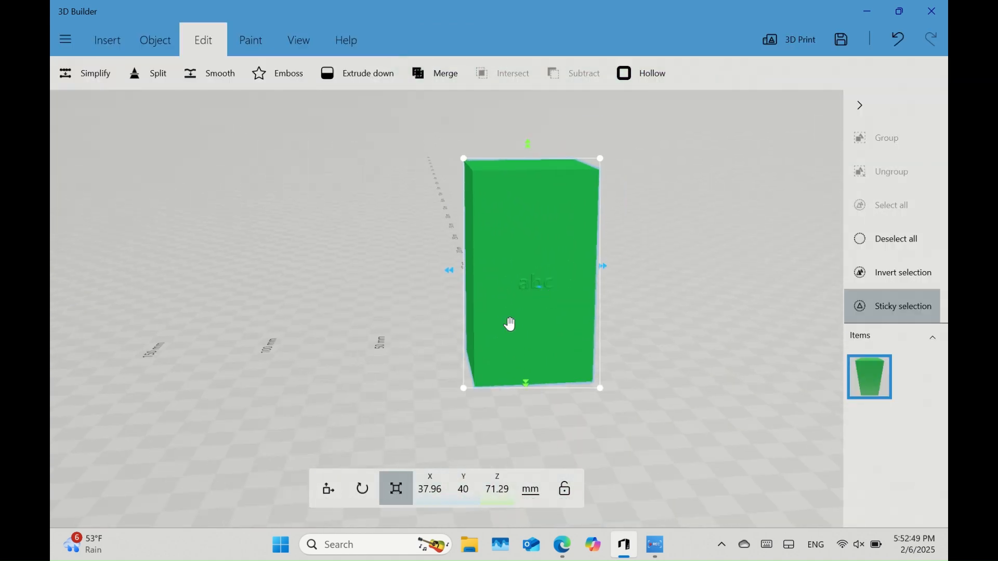
right_click_drag(510, 325, 430, 374)
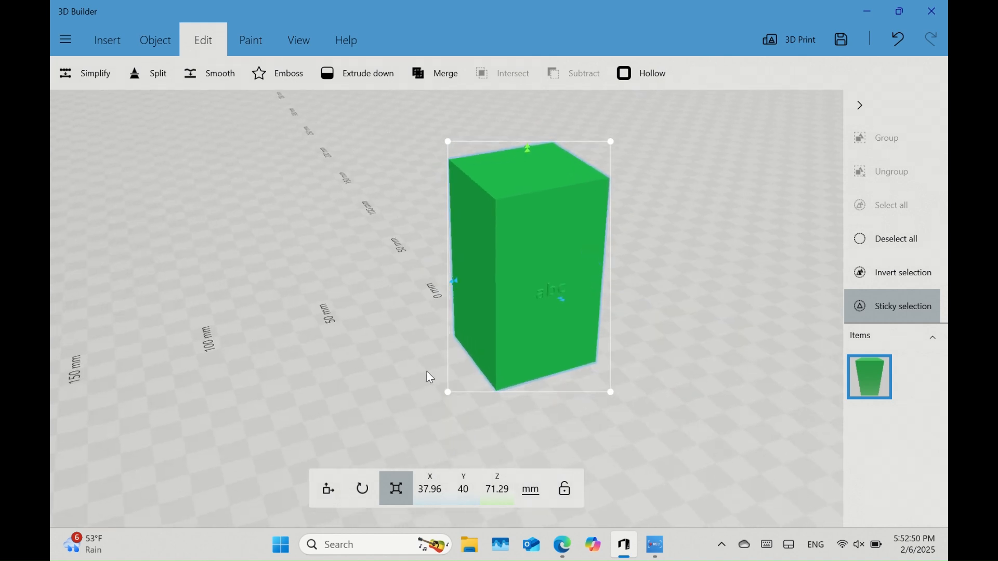
Start splitting the embossed box and tilt the cutting plane to a pitch of about -74.61 degrees.
left_click(151, 75)
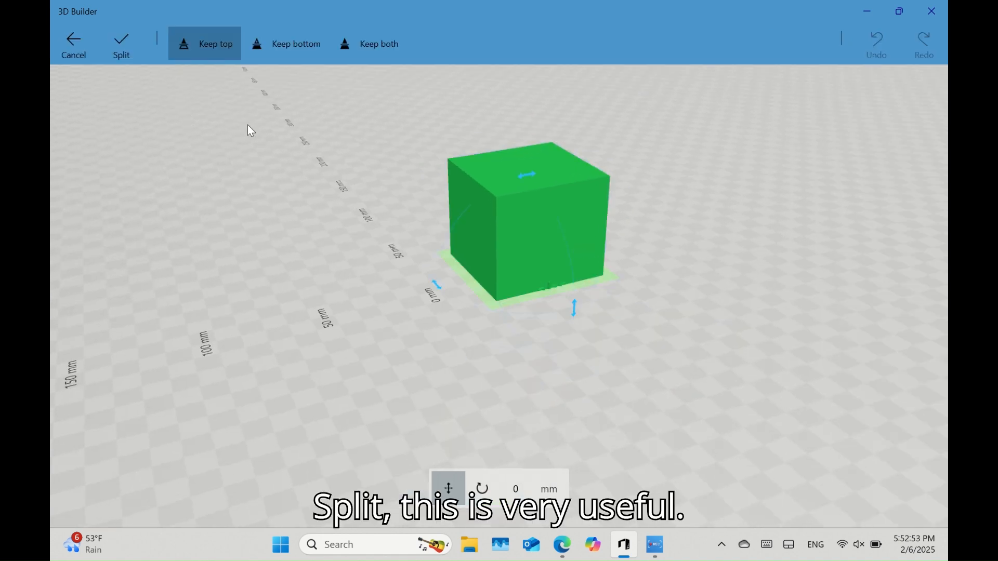
right_click_drag(310, 304, 609, 358)
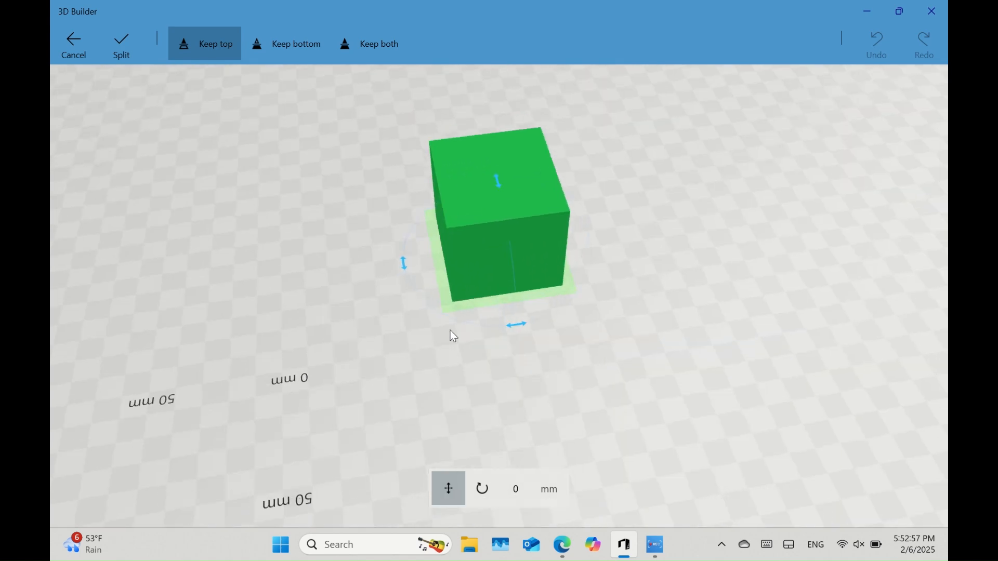
right_click_drag(367, 328, 403, 283)
left_click(403, 276)
left_click_drag(403, 276, 470, 171)
right_click_drag(360, 280, 759, 251)
Compare the Keep bottom and Keep both options, and split the box along the tilted plane with Keep top.
left_click(303, 47)
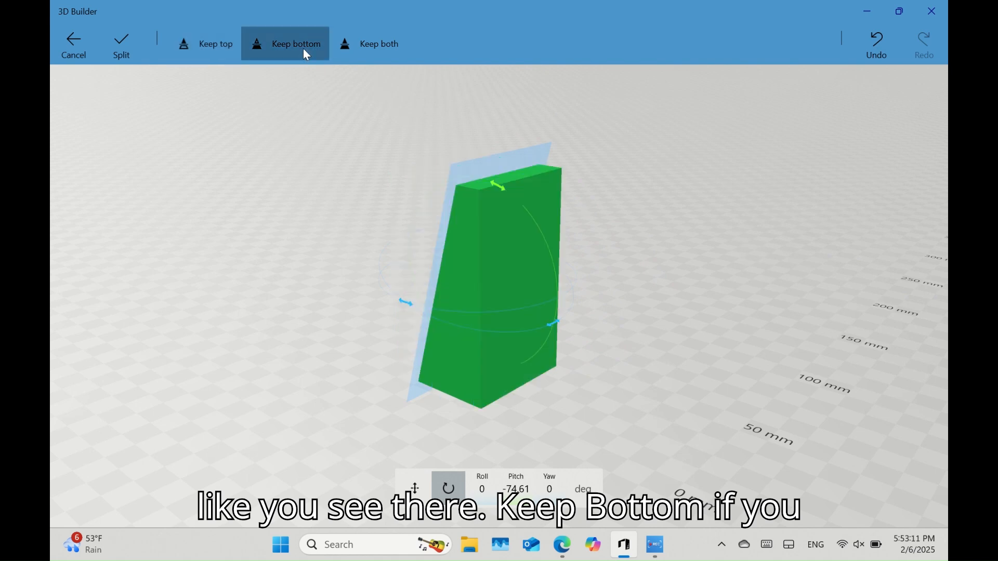
right_click_drag(364, 291, 657, 320)
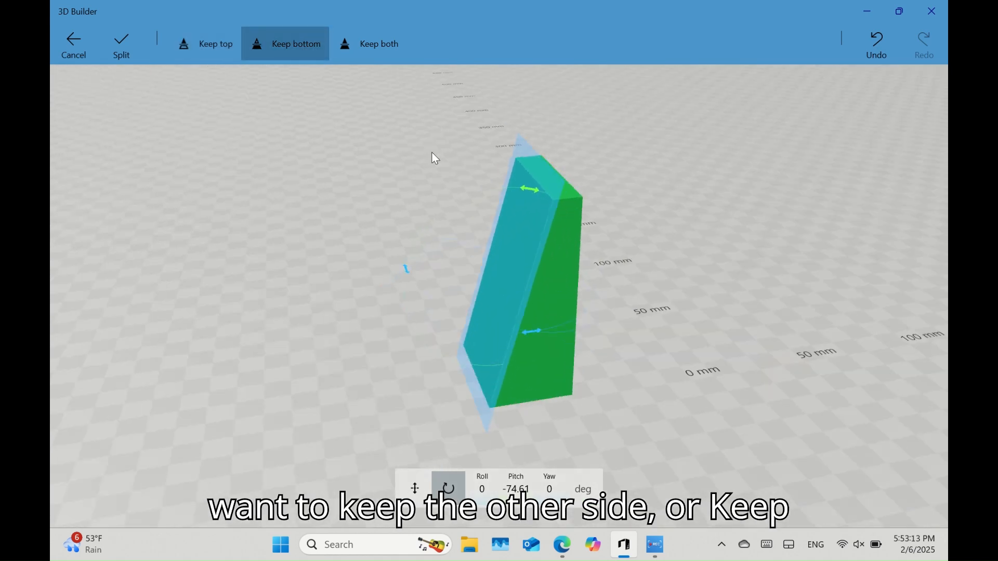
left_click(362, 44)
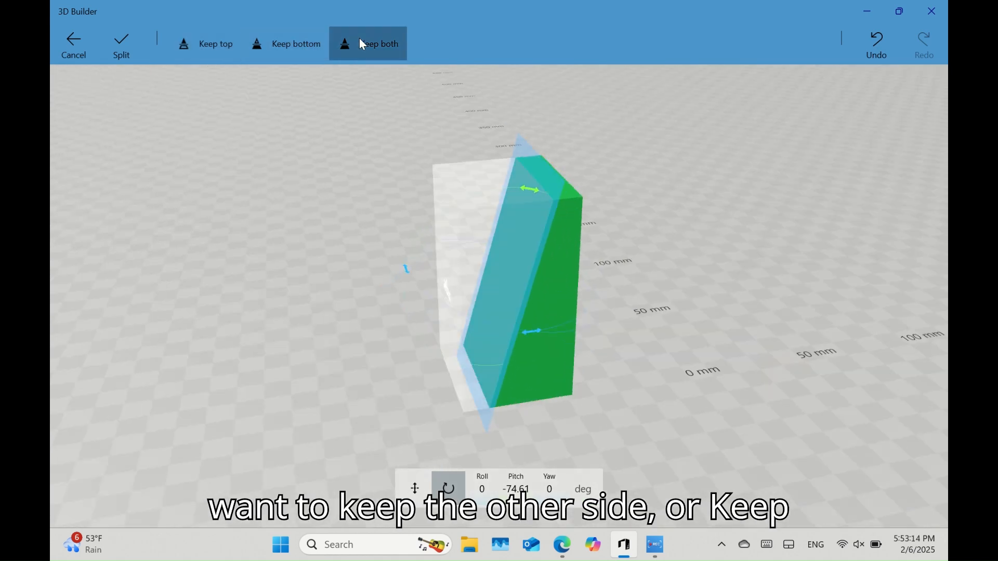
left_click(188, 53)
left_click(115, 39)
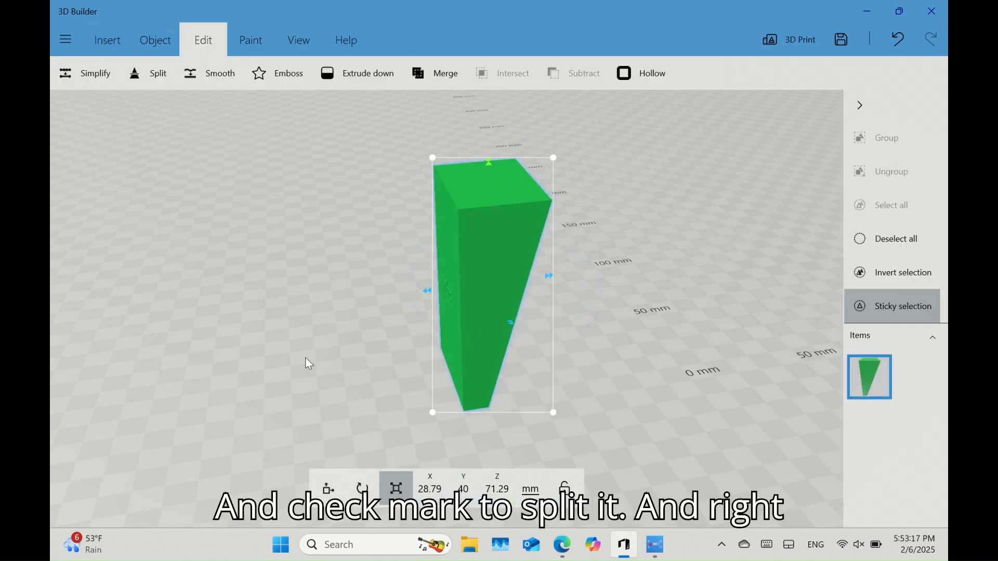
right_click_drag(245, 357, 484, 349)
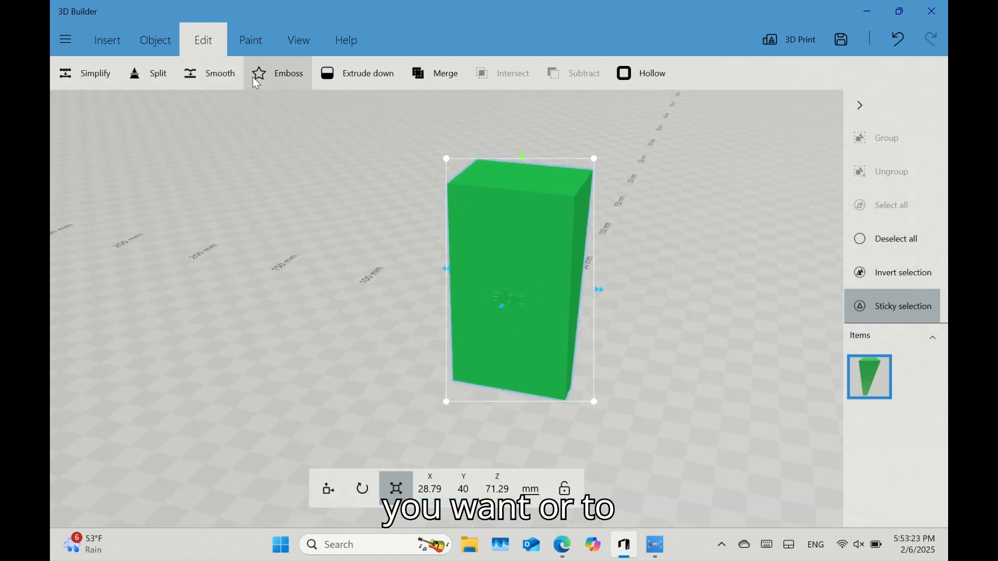
Paint the entire split box red from the standard colors with coverage at maximum.
left_click(265, 48)
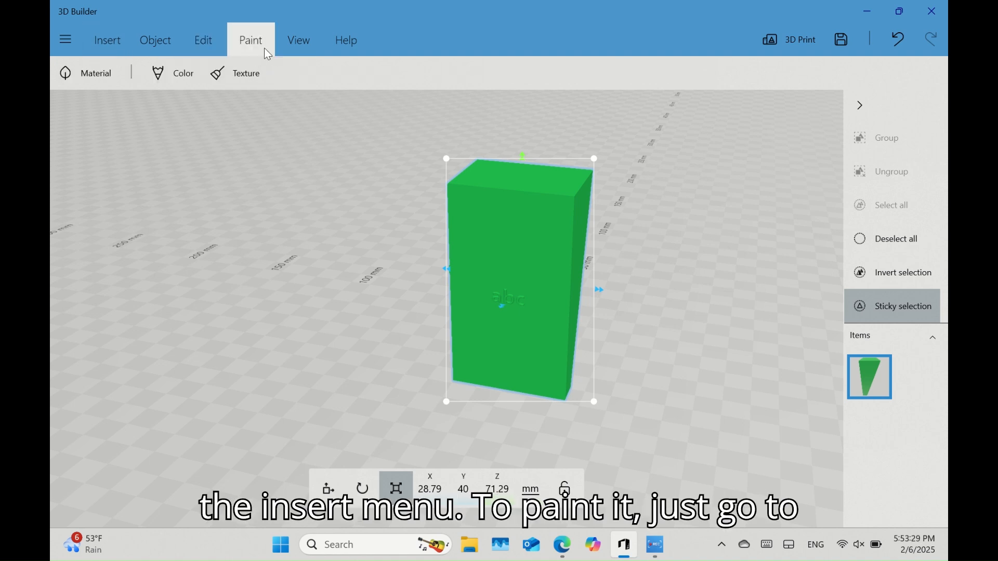
left_click(164, 82)
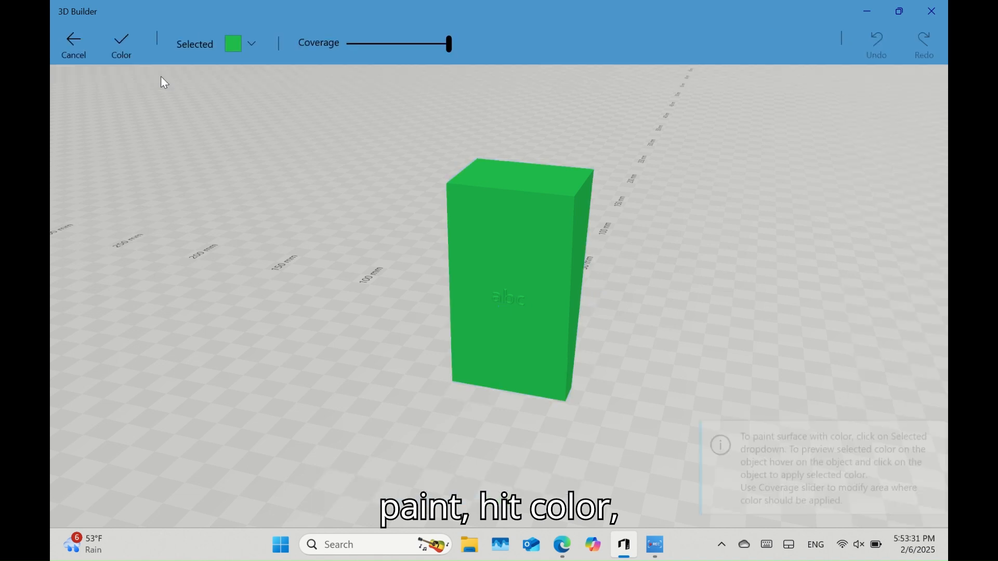
left_click(252, 44)
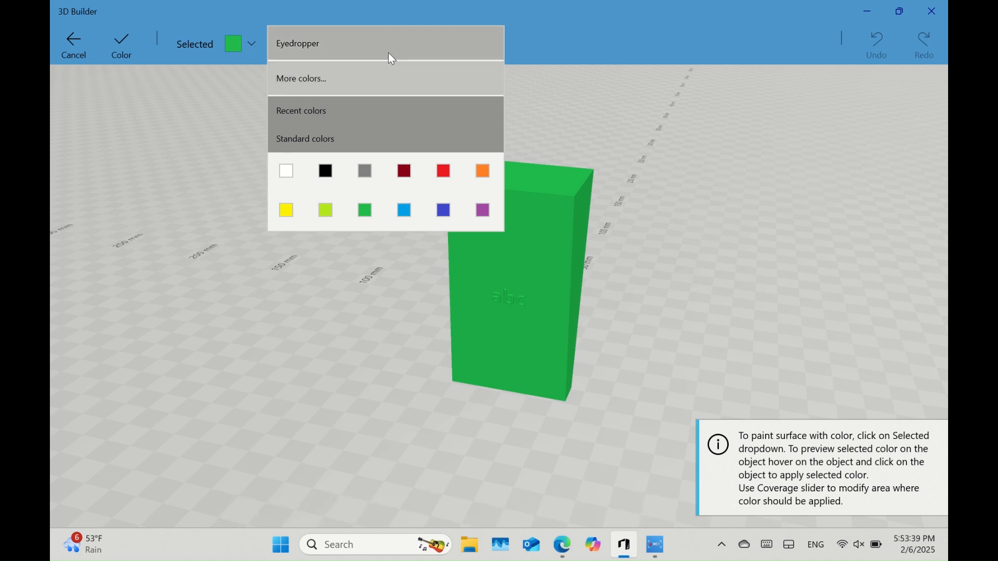
left_click(435, 167)
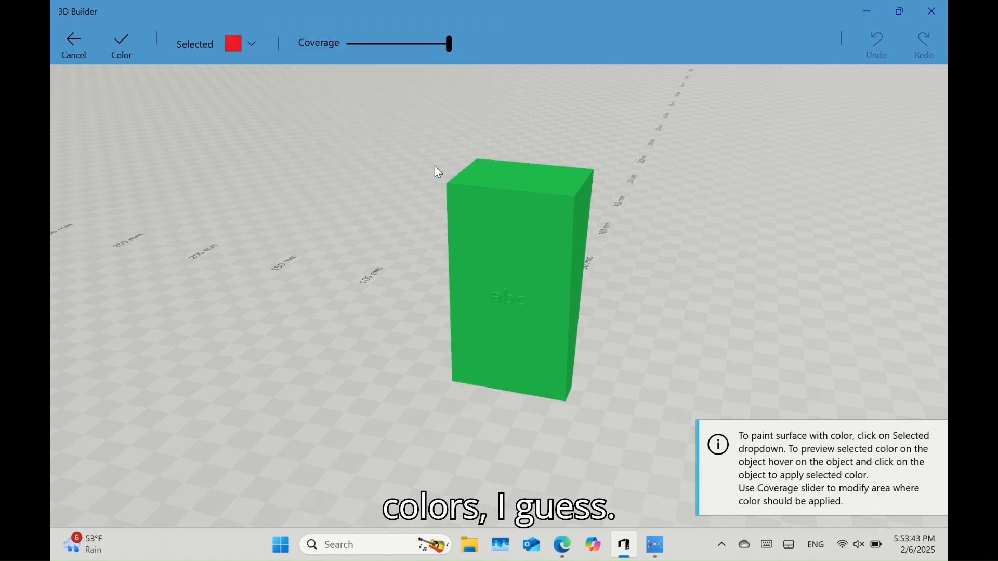
left_click_drag(358, 255, 478, 150)
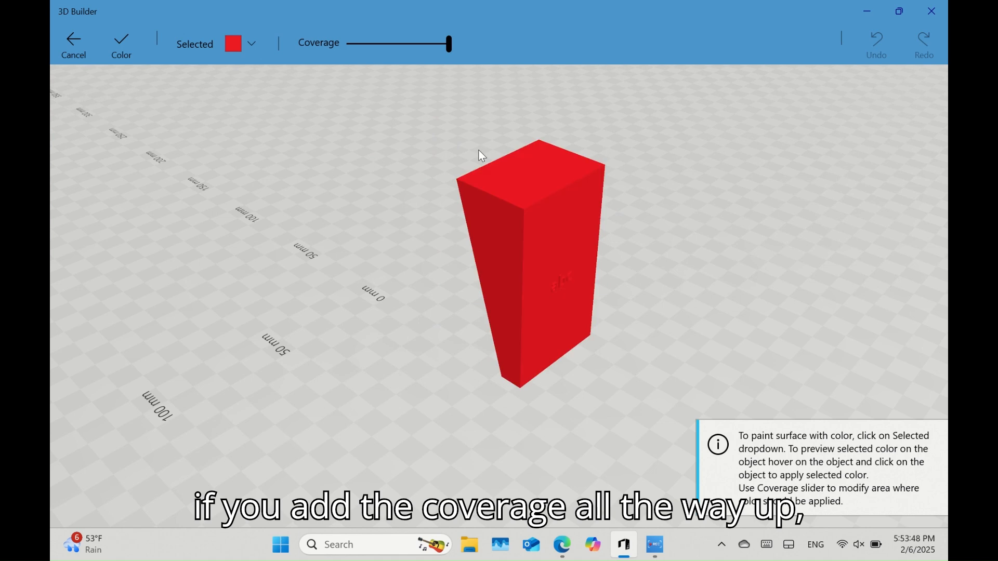
left_click(553, 227)
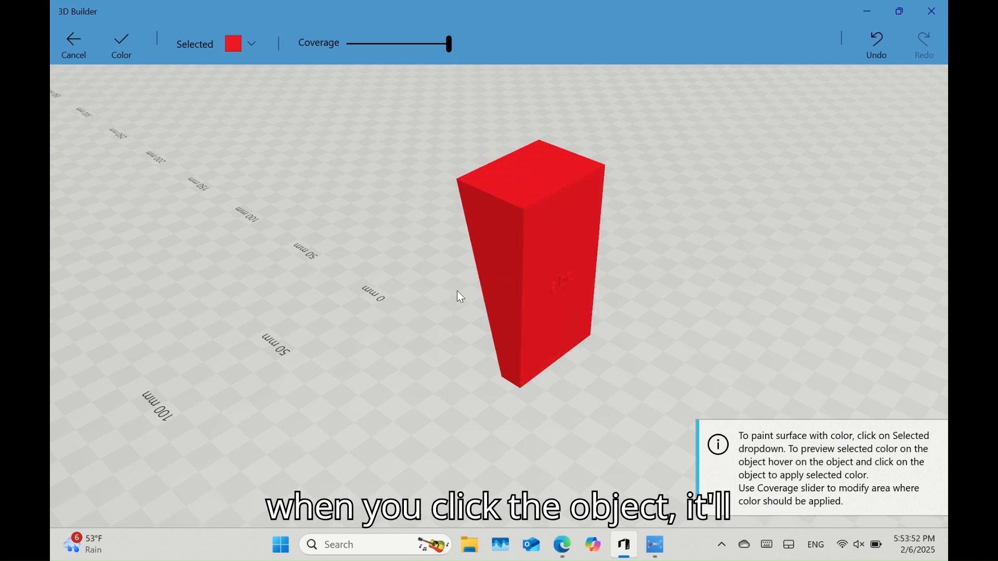
mouse_move(459, 291)
left_mouse_down()
mouse_move(661, 301)
mouse_move(722, 213)
mouse_move(570, 276)
mouse_move(412, 287)
mouse_move(121, 273)
left_mouse_up()
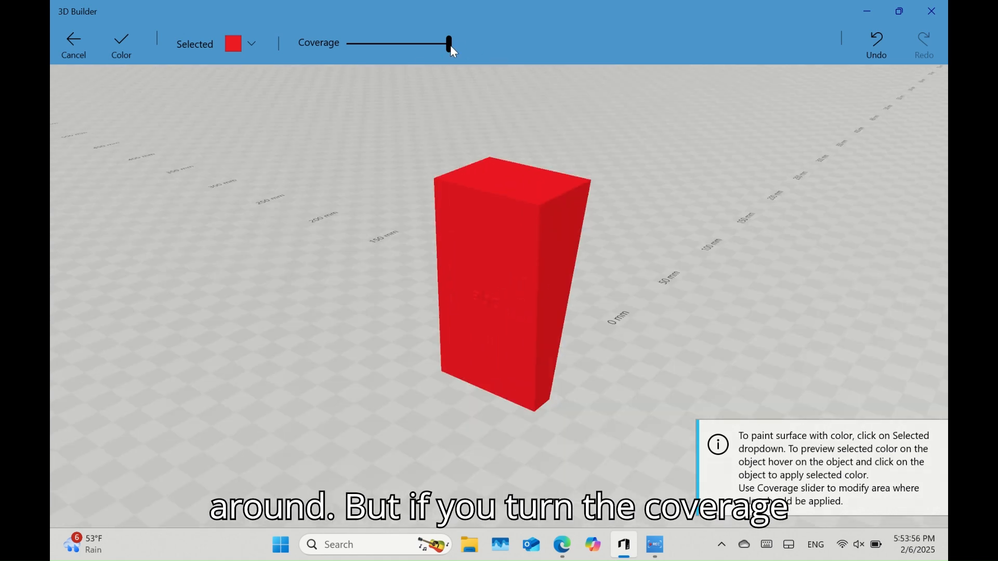
Reduce the coverage so only the embossed face stays red, paint the top and one tapered side red, and apply the coloring.
left_click_drag(450, 46, 364, 59)
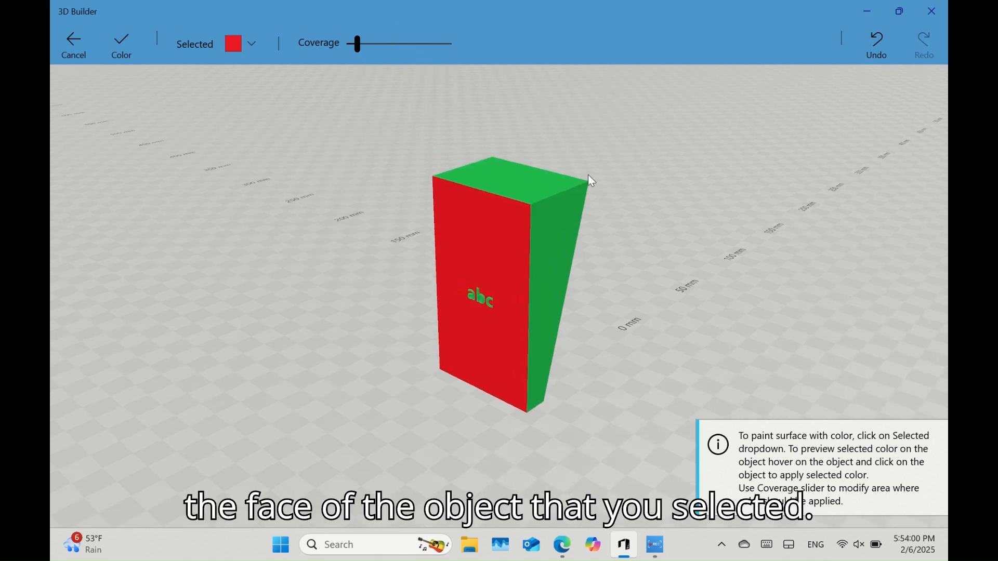
left_click_drag(593, 181, 728, 193)
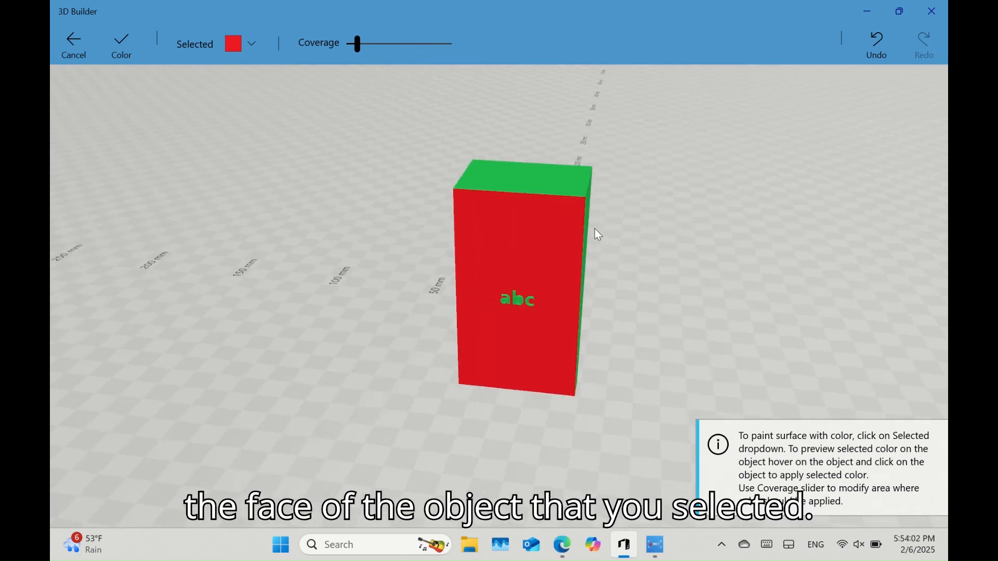
left_click(522, 174)
left_click_drag(387, 241, 909, 212)
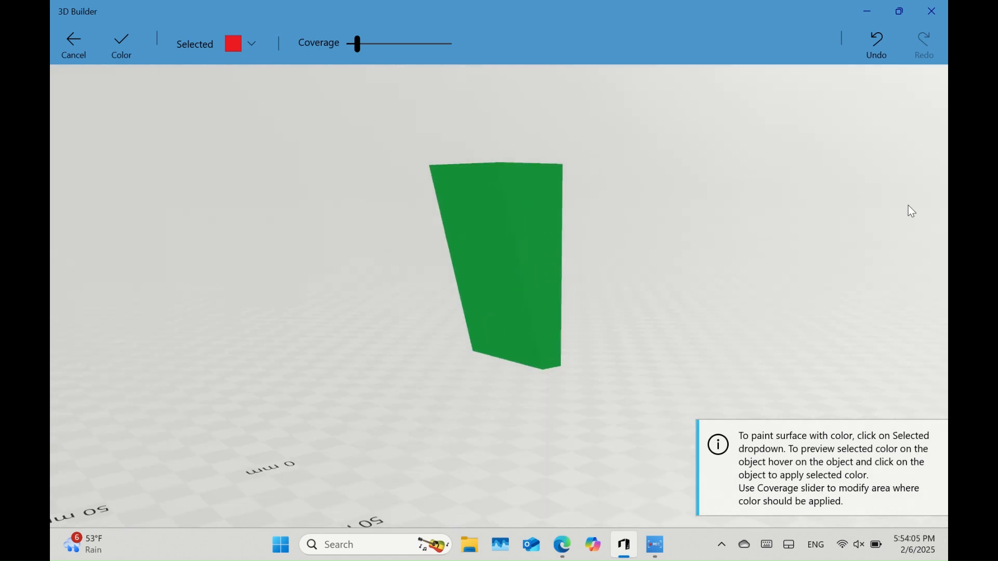
left_click(558, 281)
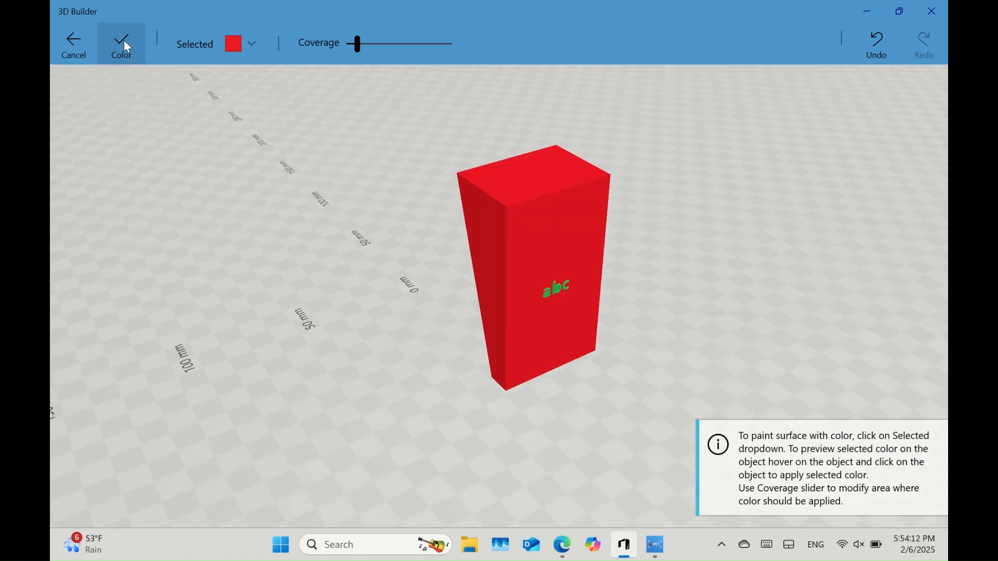
left_click(127, 47)
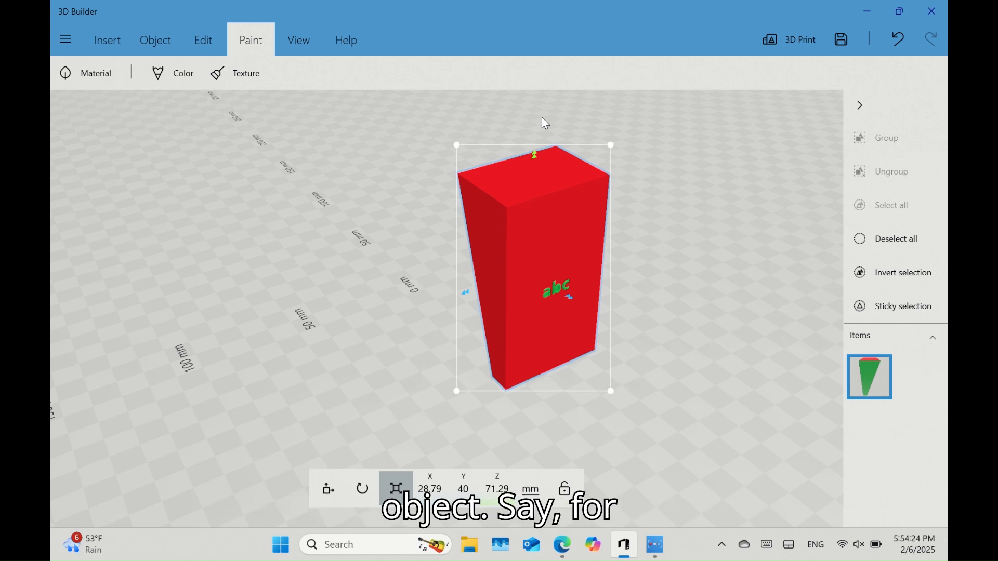
Insert a cone into the scene beside the painted object.
left_click(108, 32)
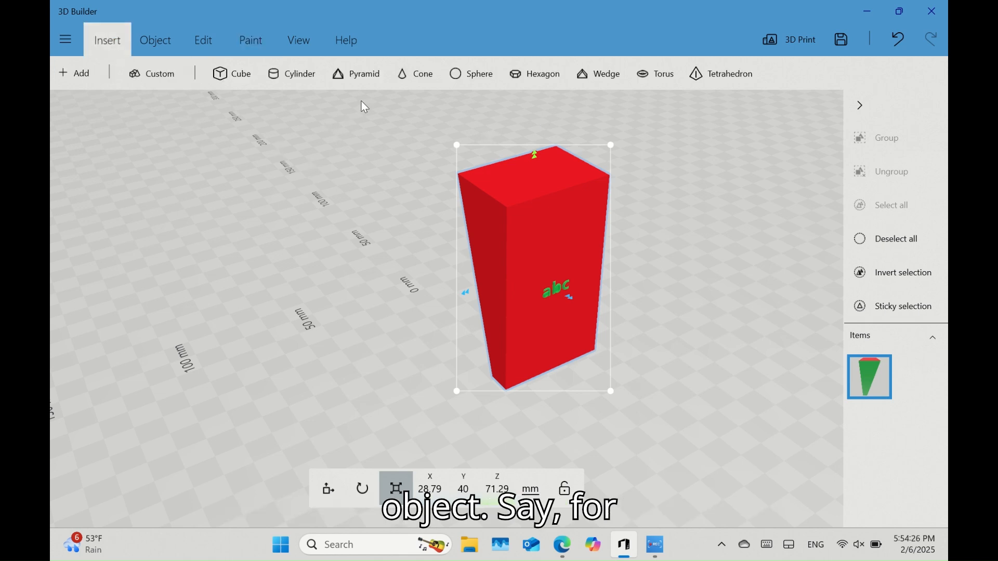
left_click(399, 77)
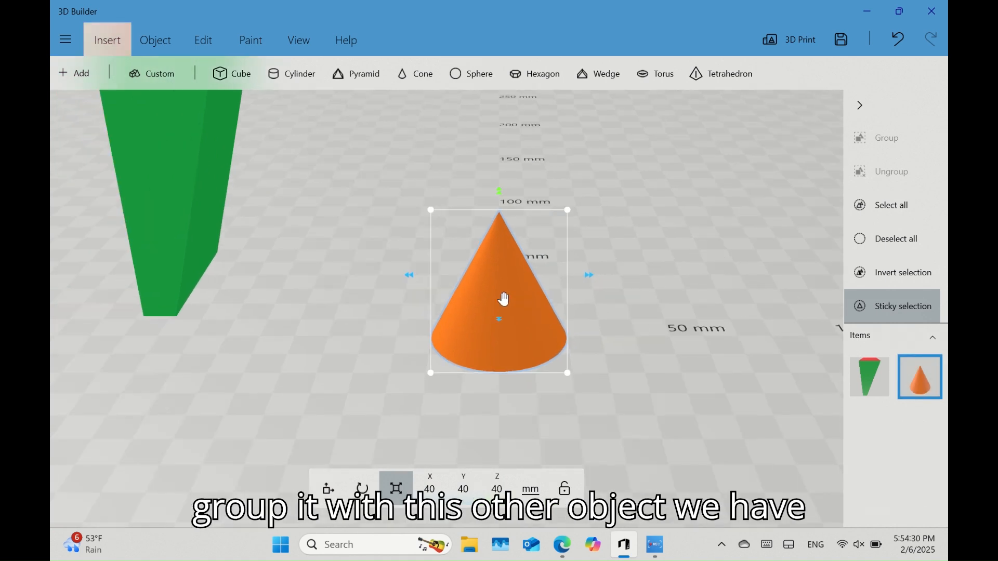
scroll(503, 299, "down", 4)
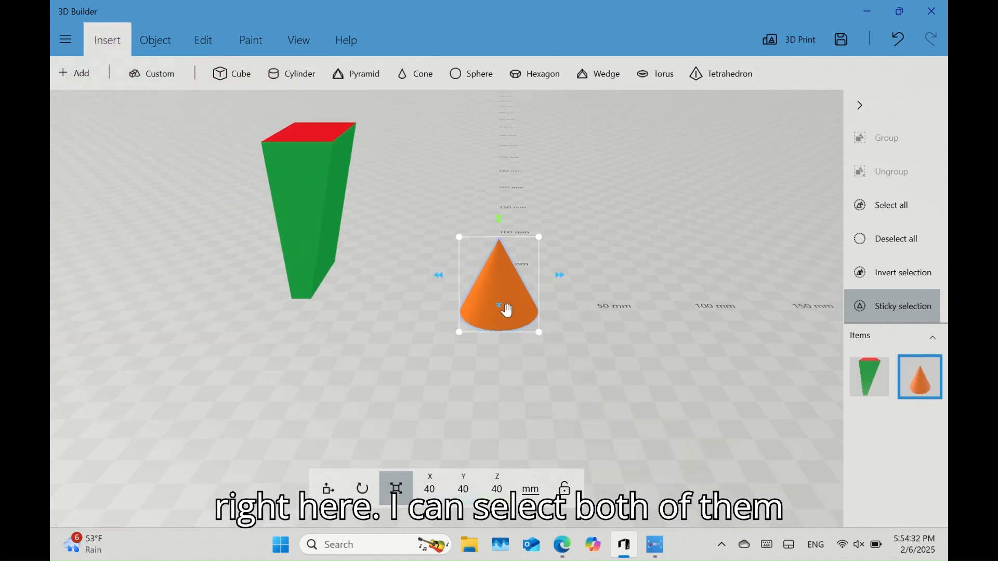
Add the painted tapered box to the cone selection, group the two objects, and deselect the group.
left_click(316, 199)
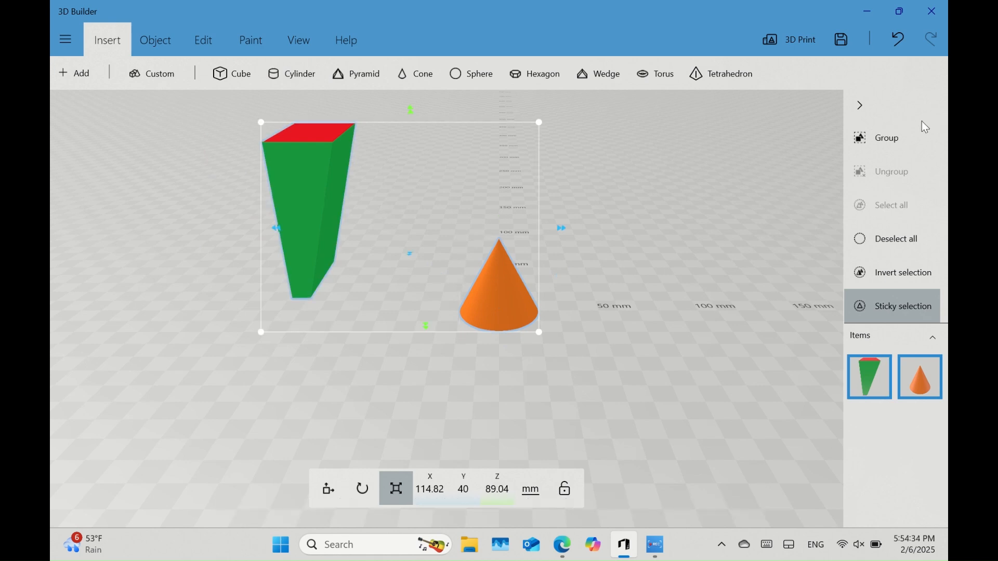
left_click(884, 130)
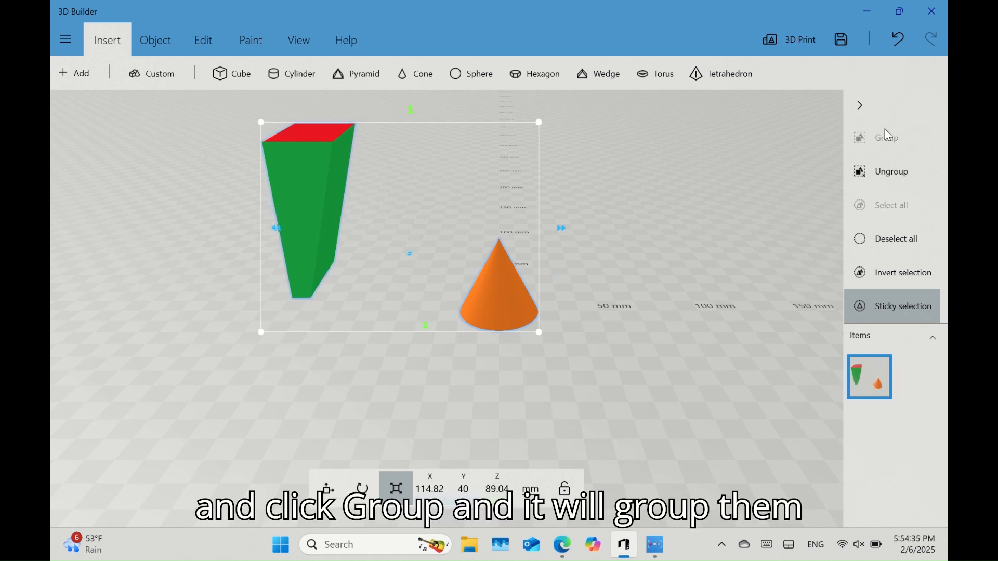
left_click(500, 300)
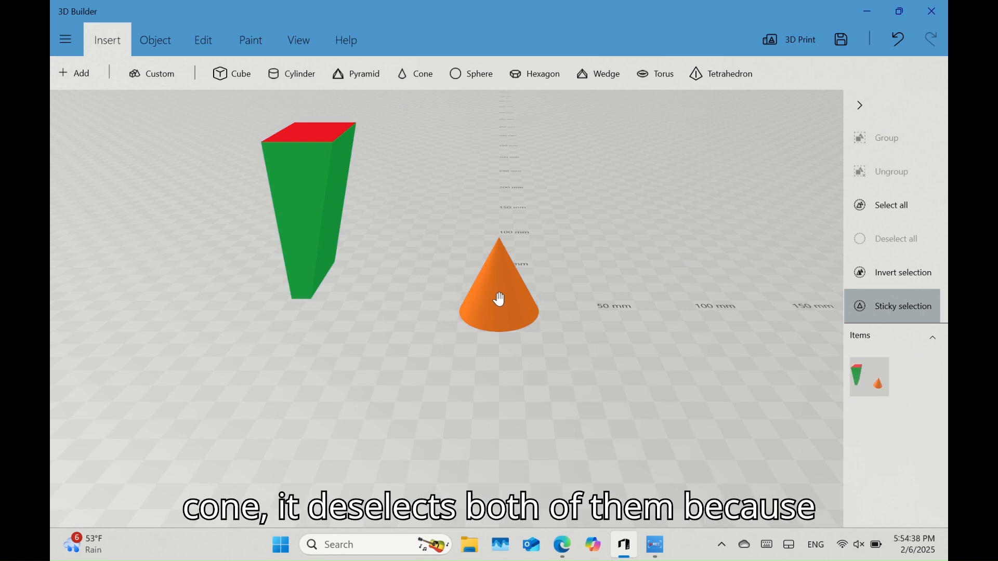
Select the group of box and cone and move it across the floor to about X 51.1, Y -48.85 mm.
scroll(364, 310, "down", 3)
left_click_drag(347, 311, 499, 357)
left_click(425, 323)
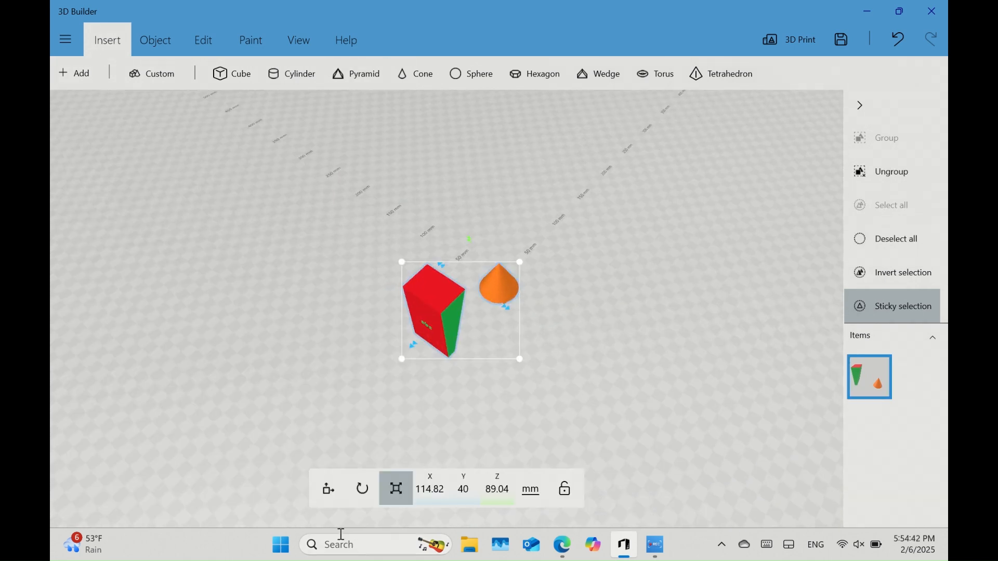
left_click(329, 491)
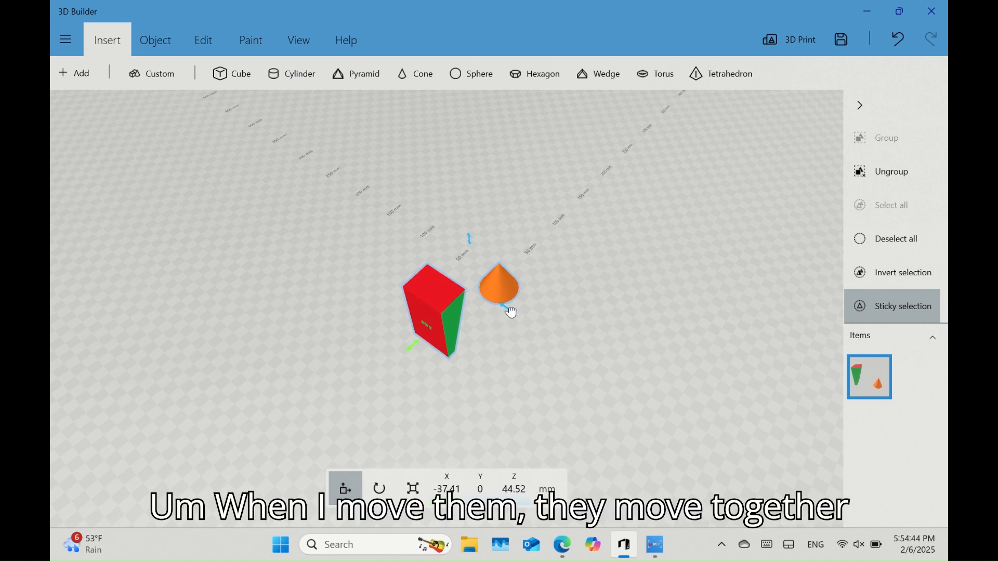
left_click_drag(511, 312, 554, 344)
left_click_drag(477, 384, 545, 270)
left_click_drag(423, 304, 670, 355)
Ungroup the box and the cone and deselect both objects.
left_click(876, 167)
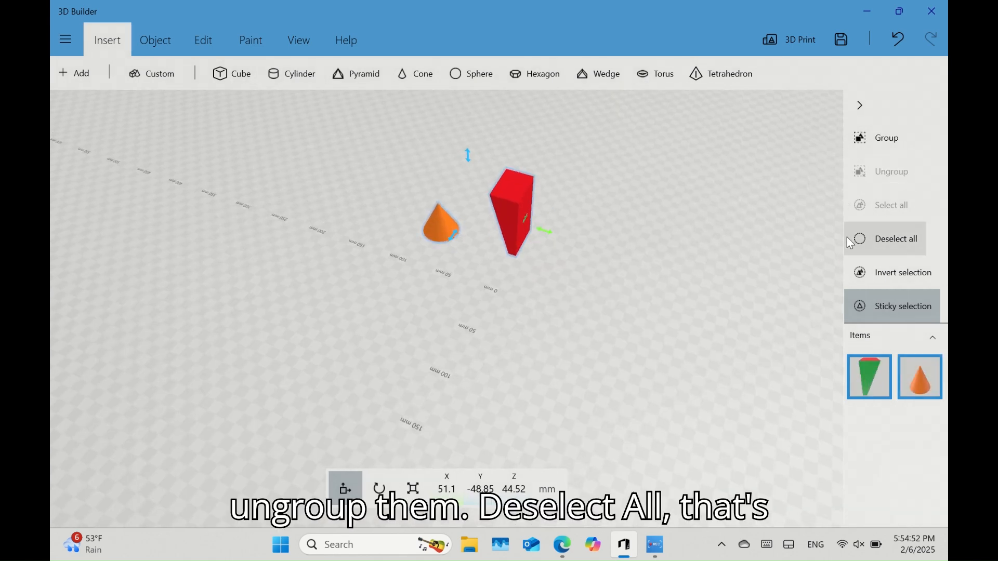
left_click(866, 241)
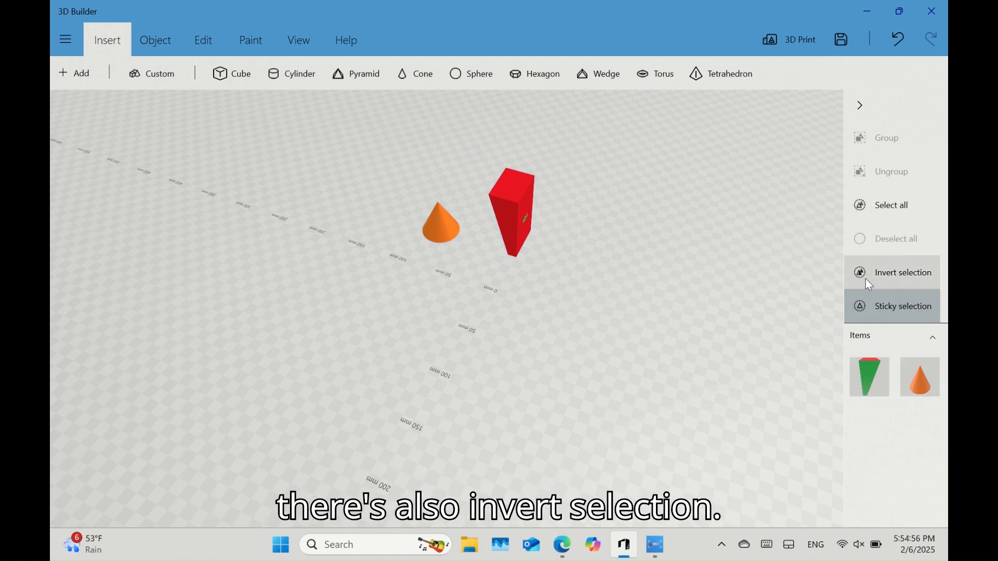
left_click_drag(524, 347, 507, 322)
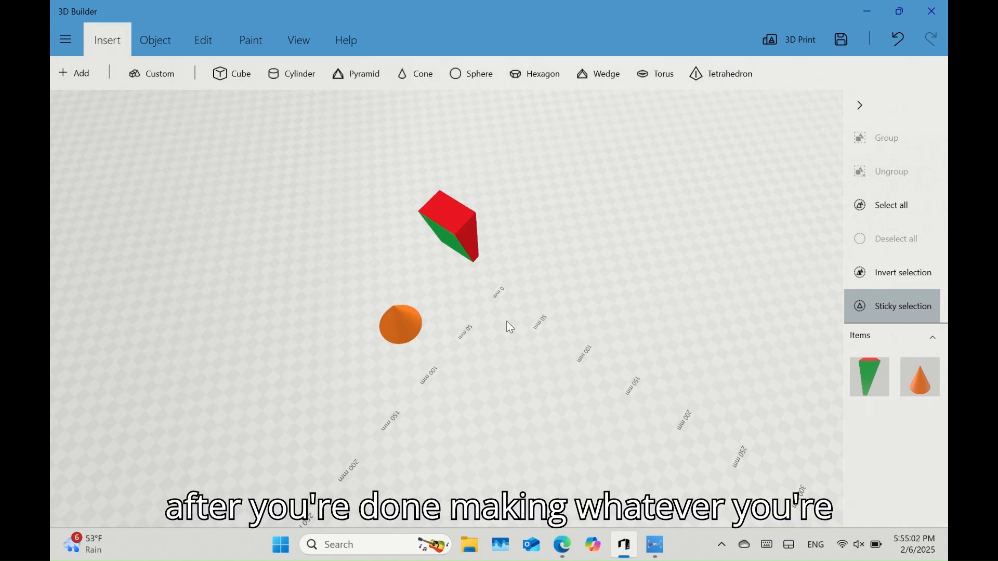
left_click_drag(369, 424, 747, 341)
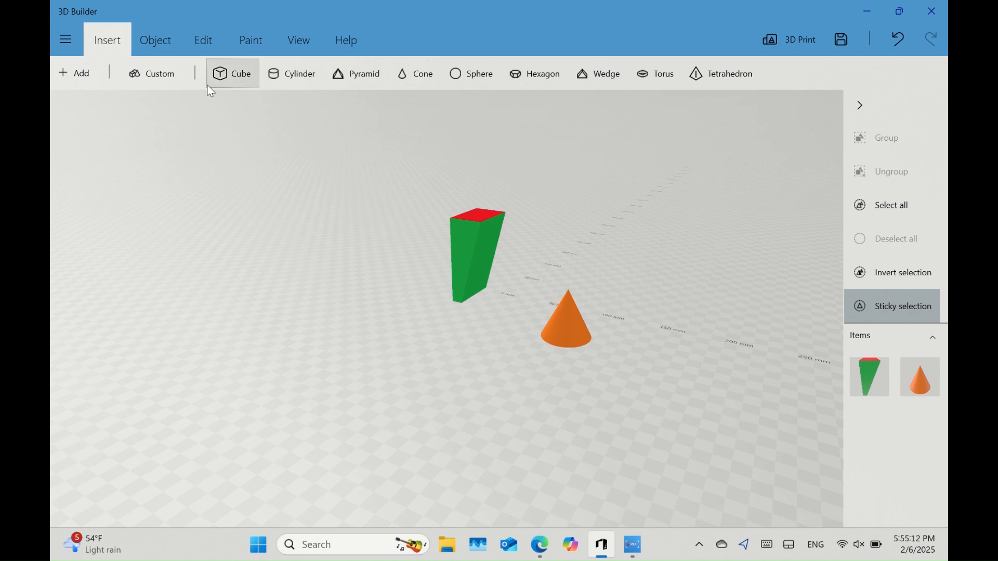
Examine the file formats available for saving a copy of the model, and cancel without saving.
left_click(67, 49)
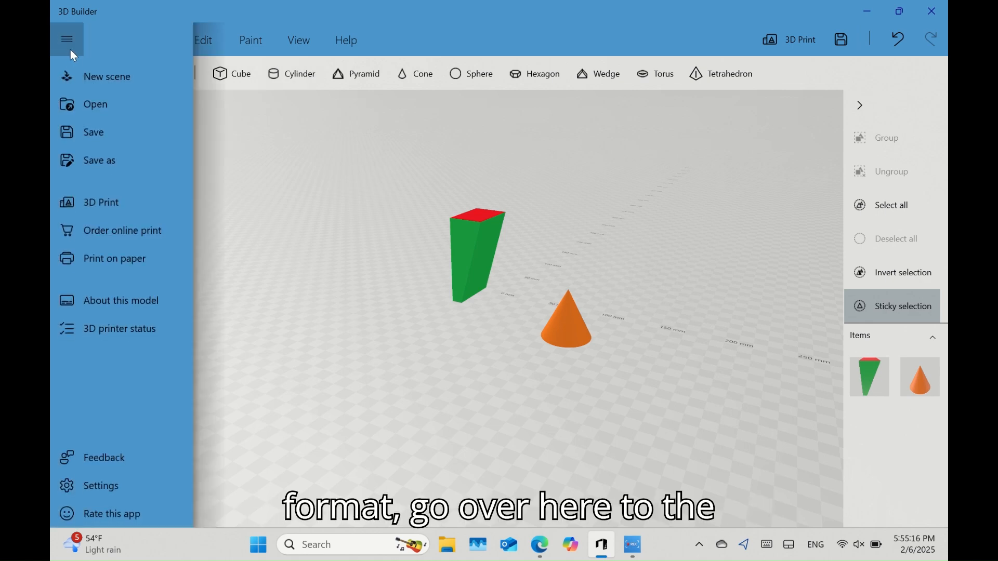
left_click(125, 164)
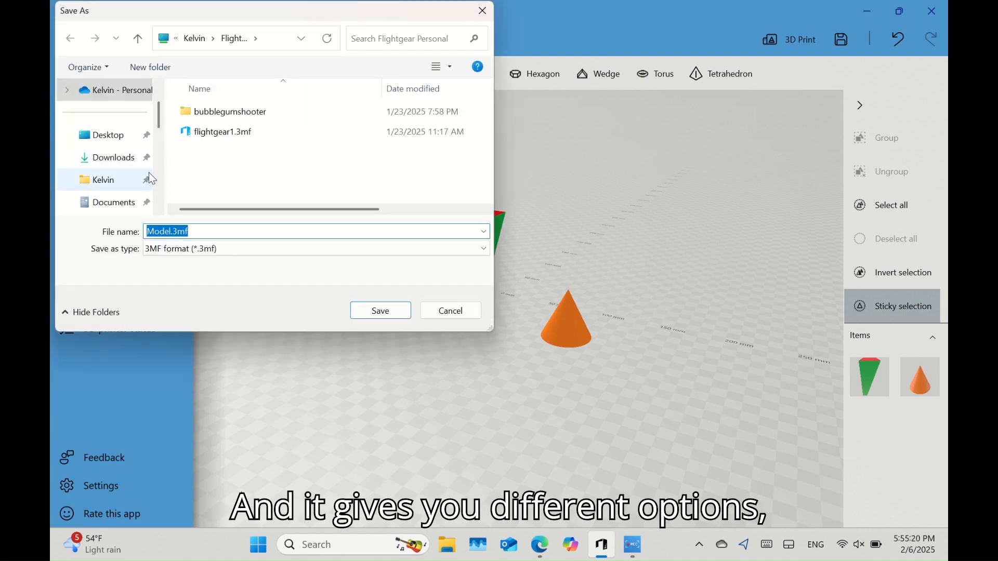
left_click(485, 249)
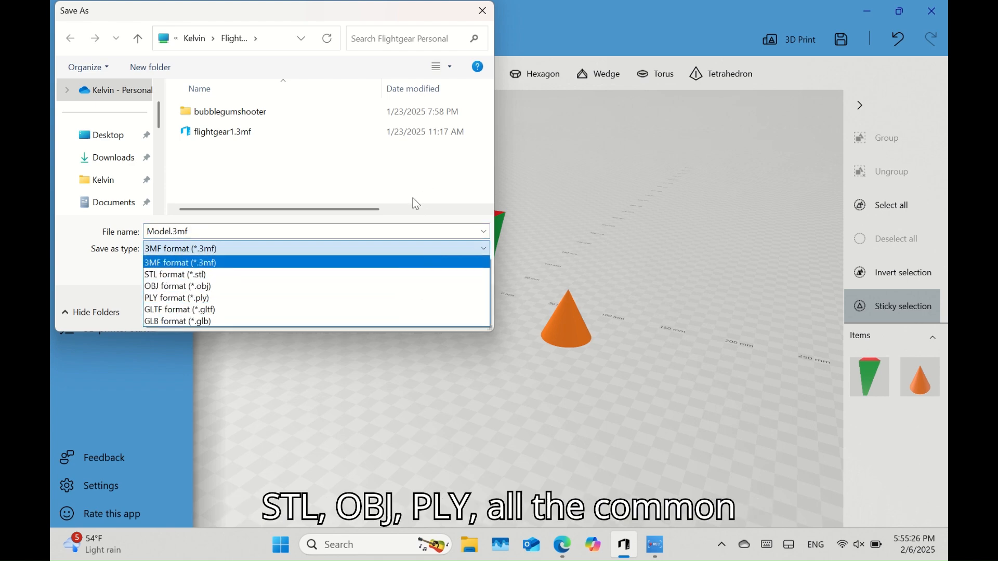
left_click(422, 185)
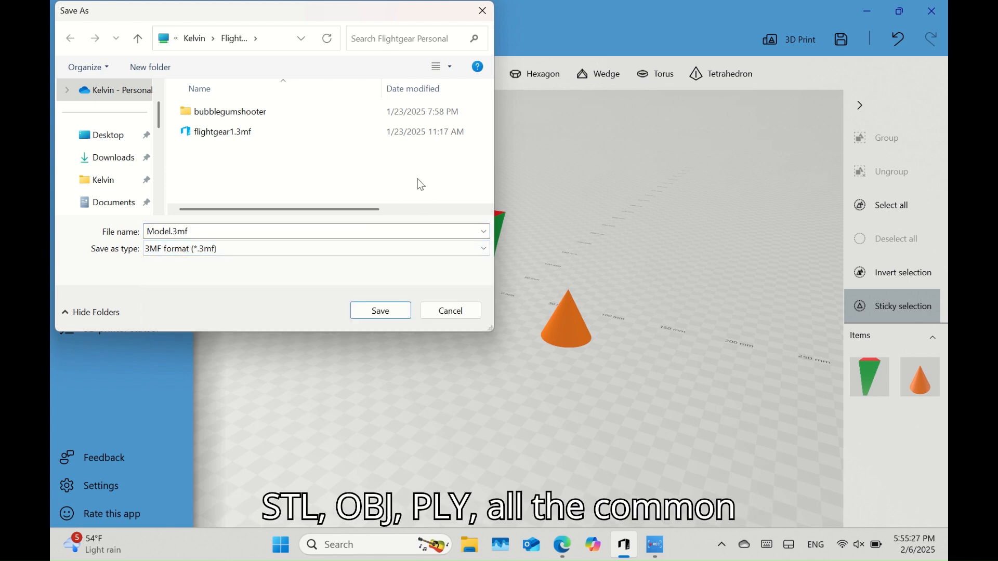
left_click(483, 14)
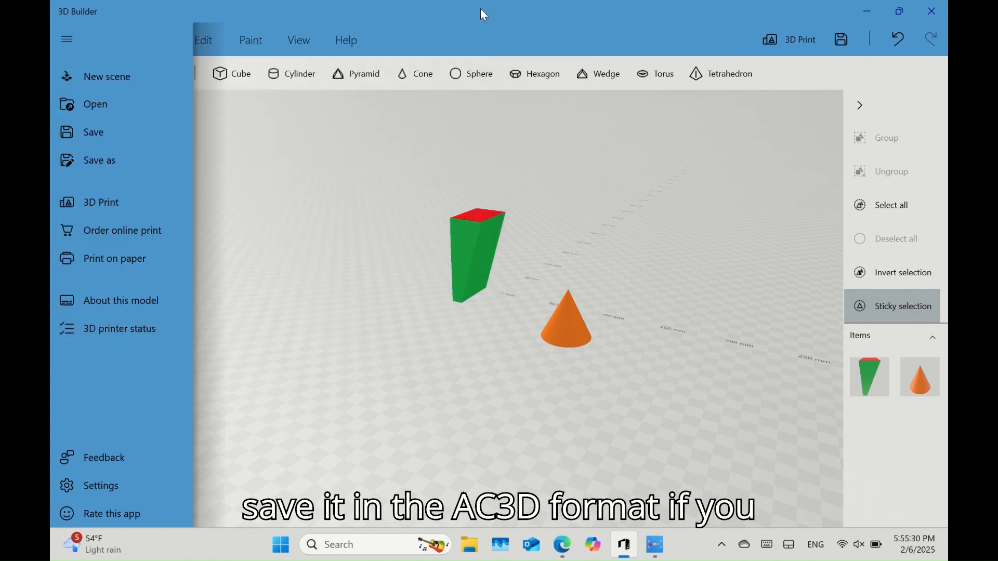
left_click(373, 319)
left_click_drag(306, 311, 547, 372)
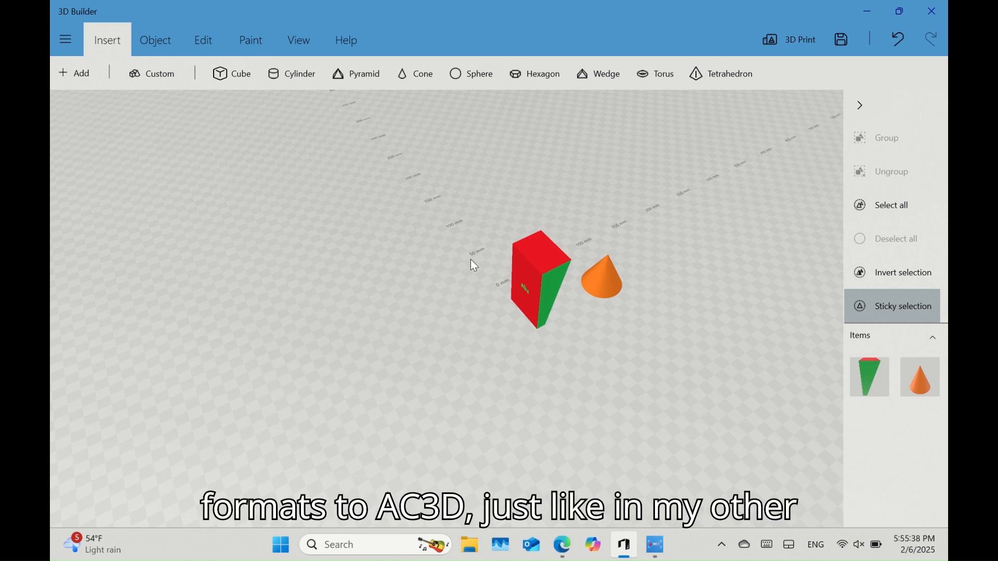
left_click_drag(383, 290, 793, 348)
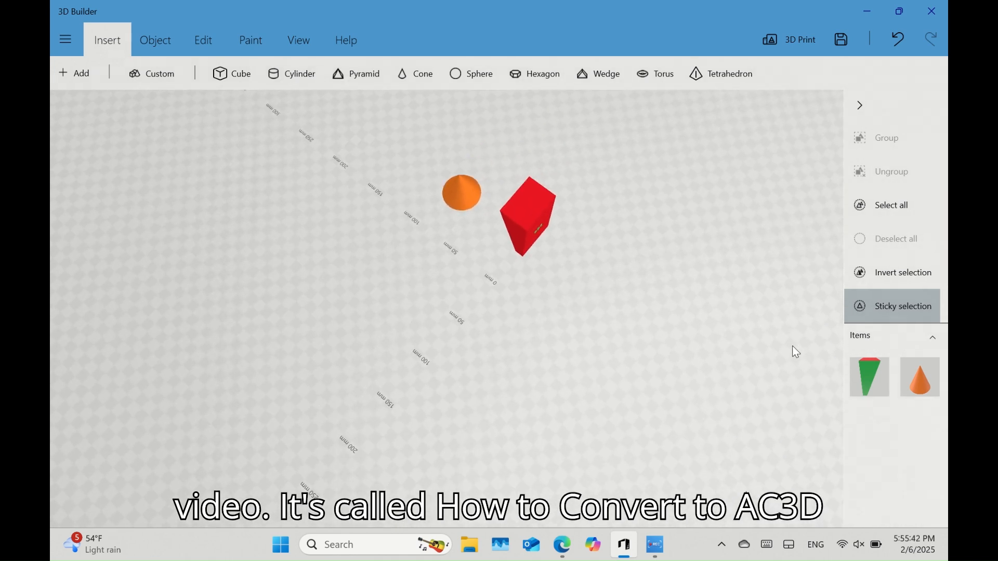
left_click_drag(512, 362, 473, 346)
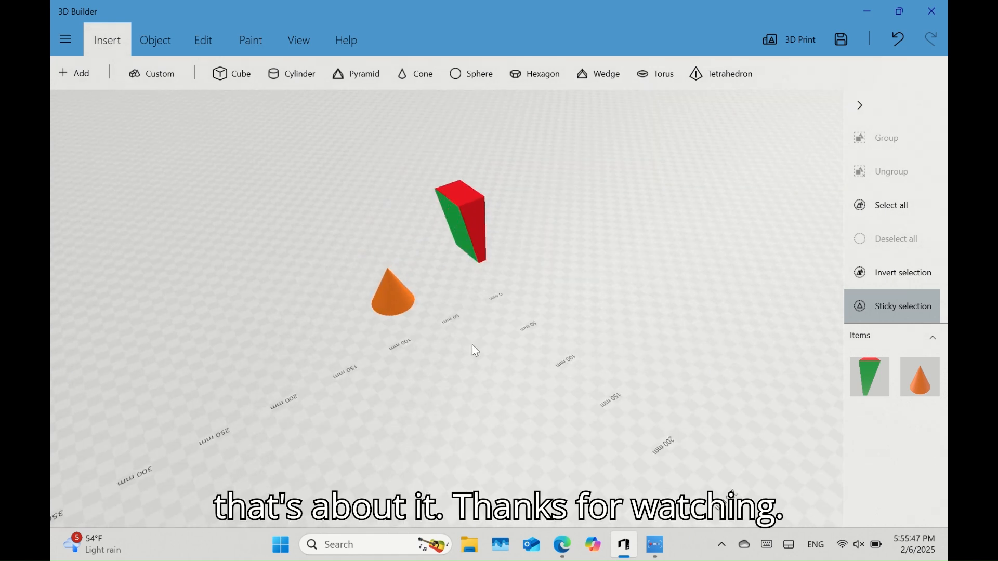